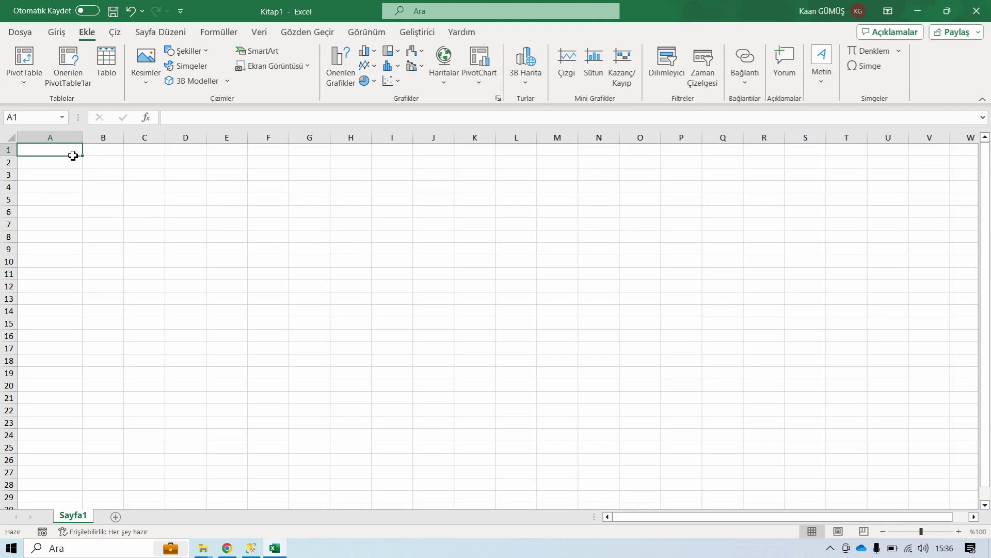
Enter the headers Ad Soyad, Dersler and Notlar in A1:C1
click(61, 177)
click(63, 151)
text(Ad Soyad)
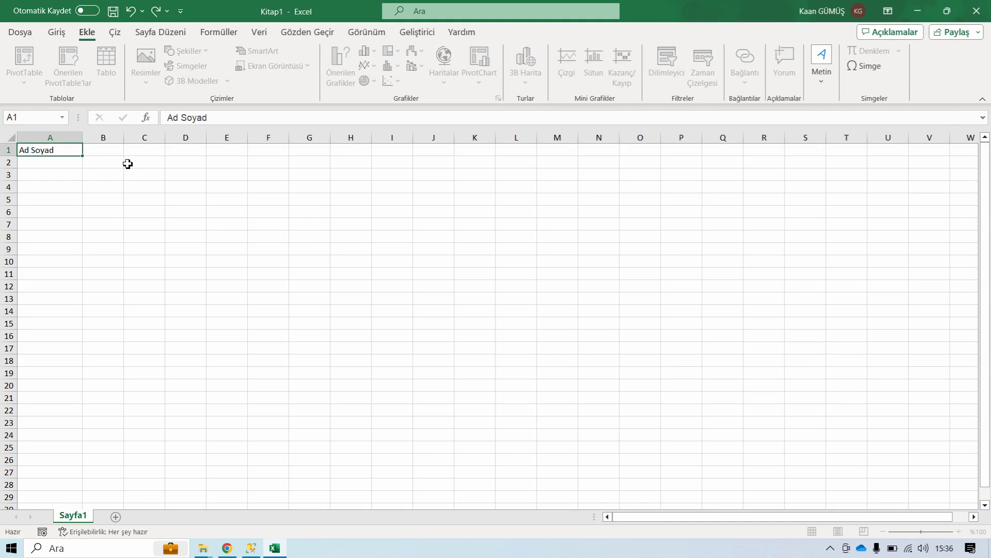
key(Tab)
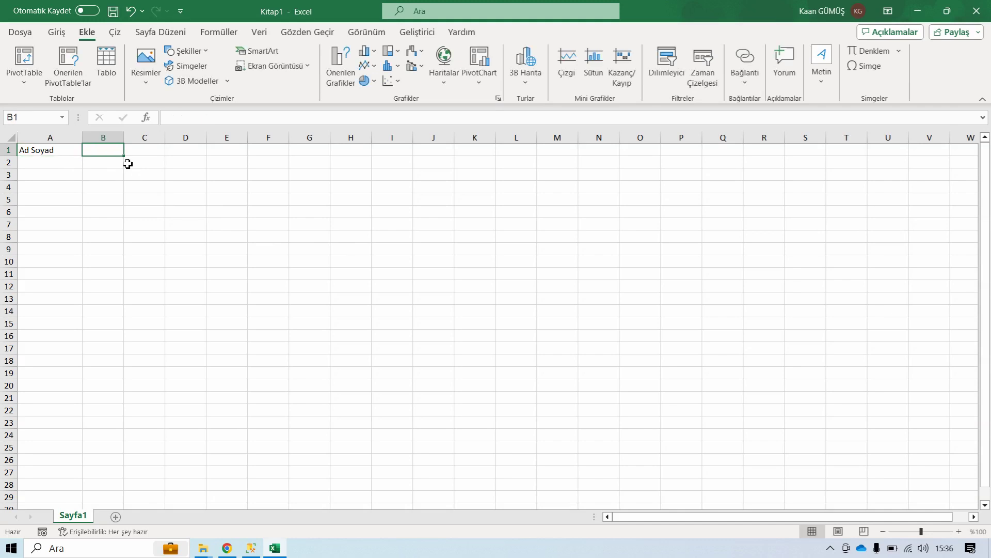
text(Dersler)
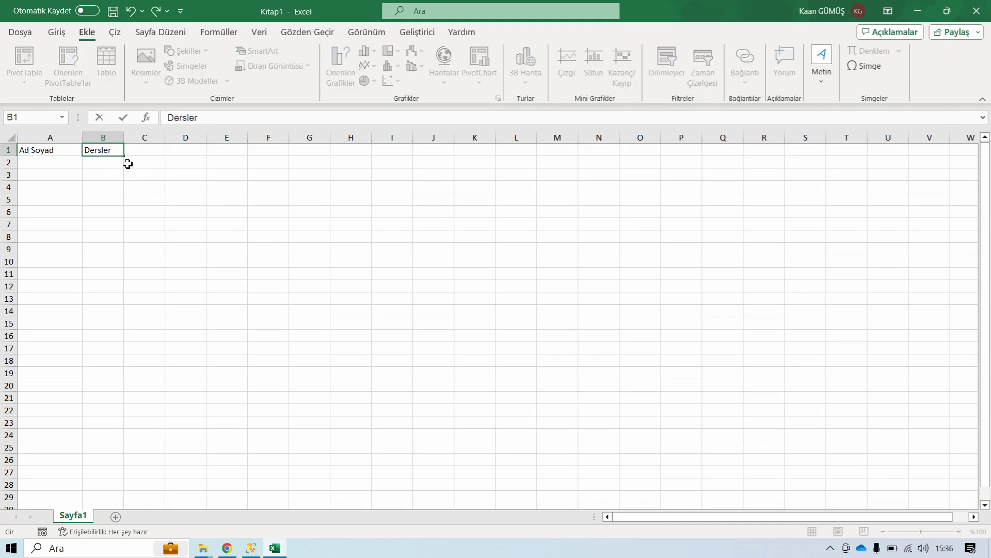
key(Tab)
text(Notla)
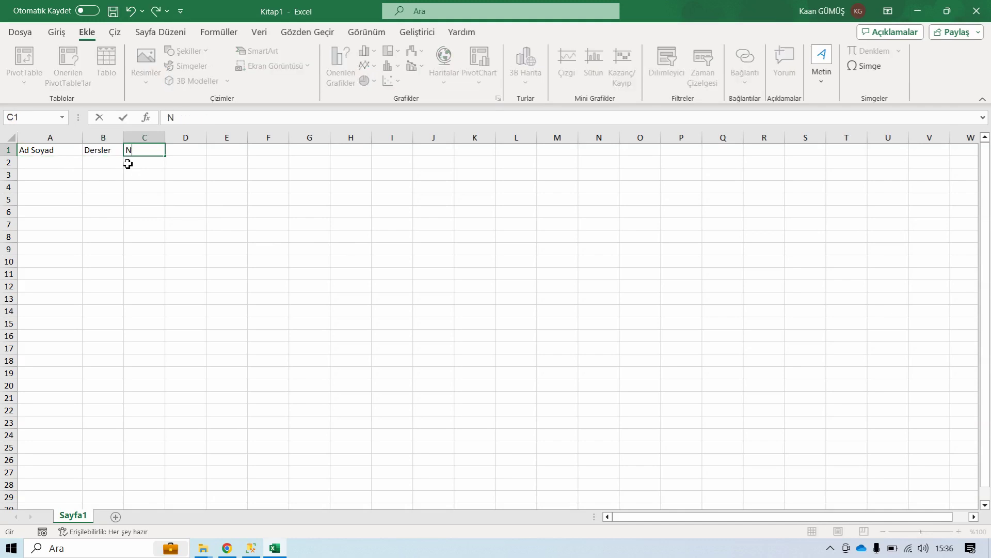
text(r)
click(128, 164)
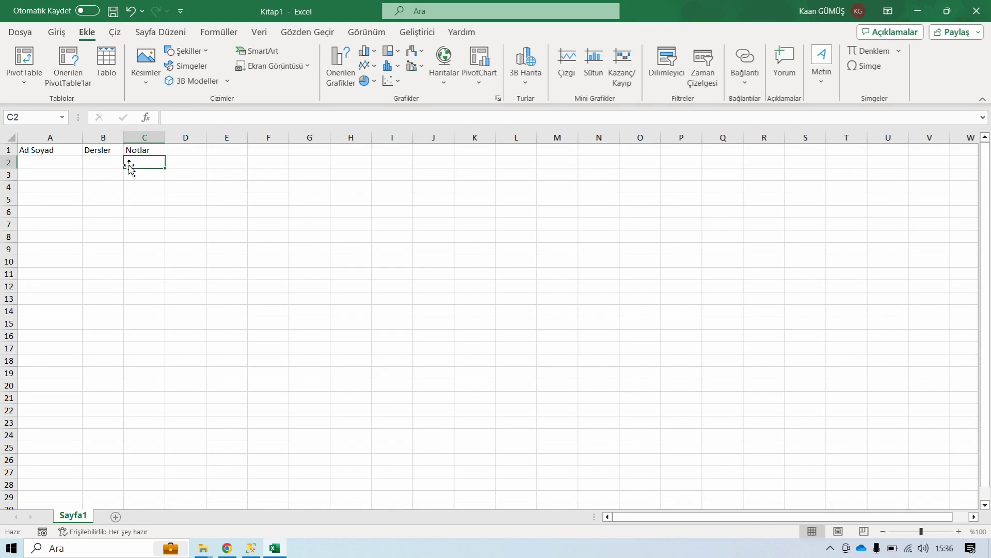
Fill row 2 with the student's name, Matematik and the grade 70
click(71, 164)
text(Kaan Gümüş)
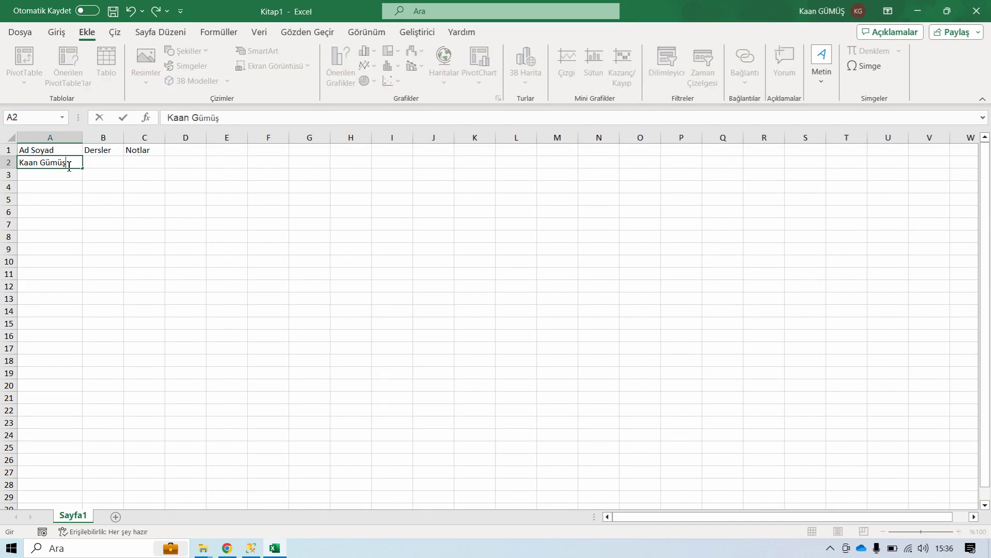
key(Tab)
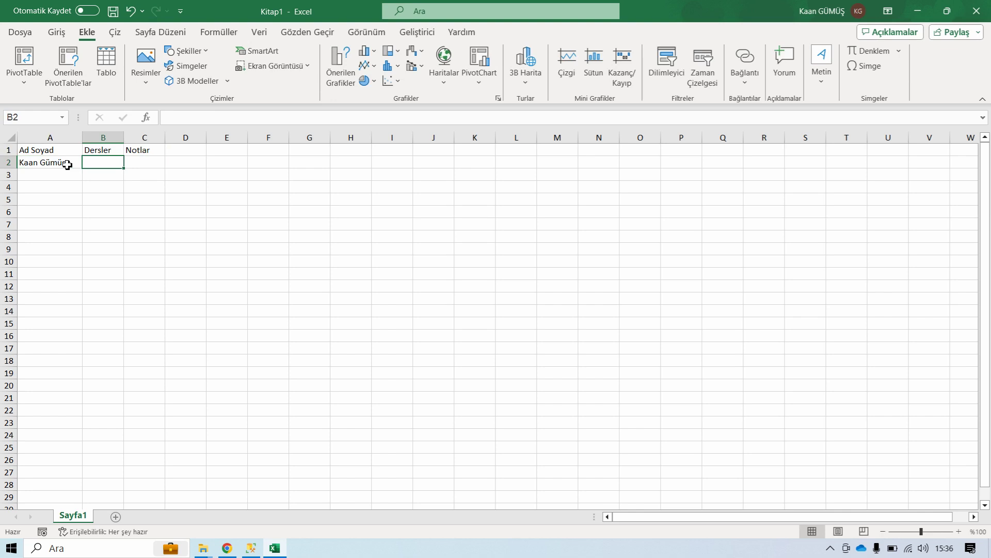
text(Matematik)
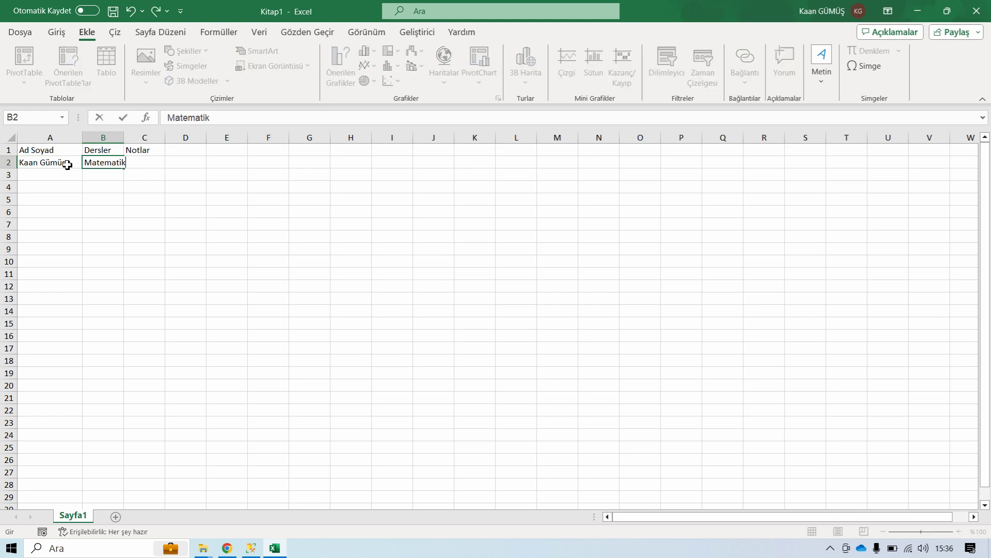
key(Tab)
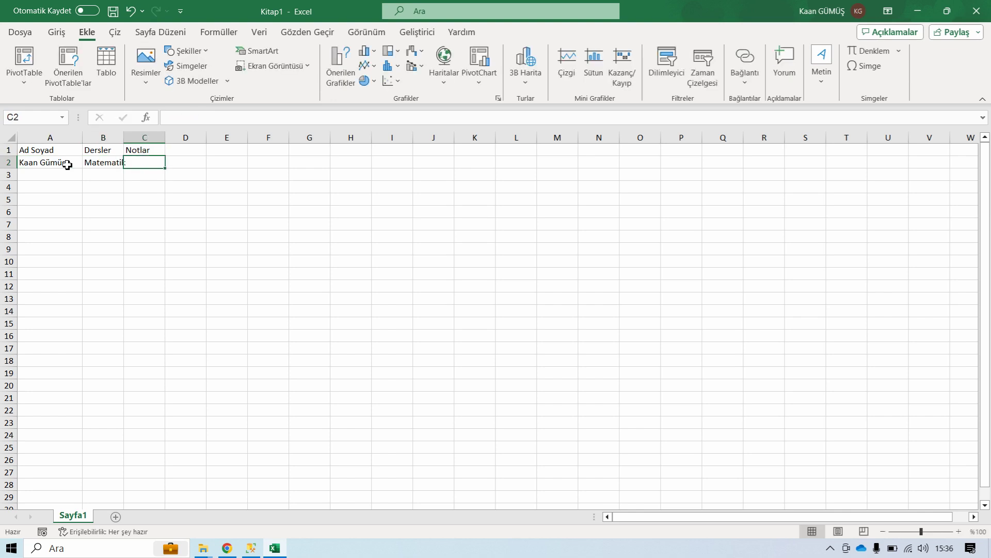
text(70)
key(Return)
key(Left)
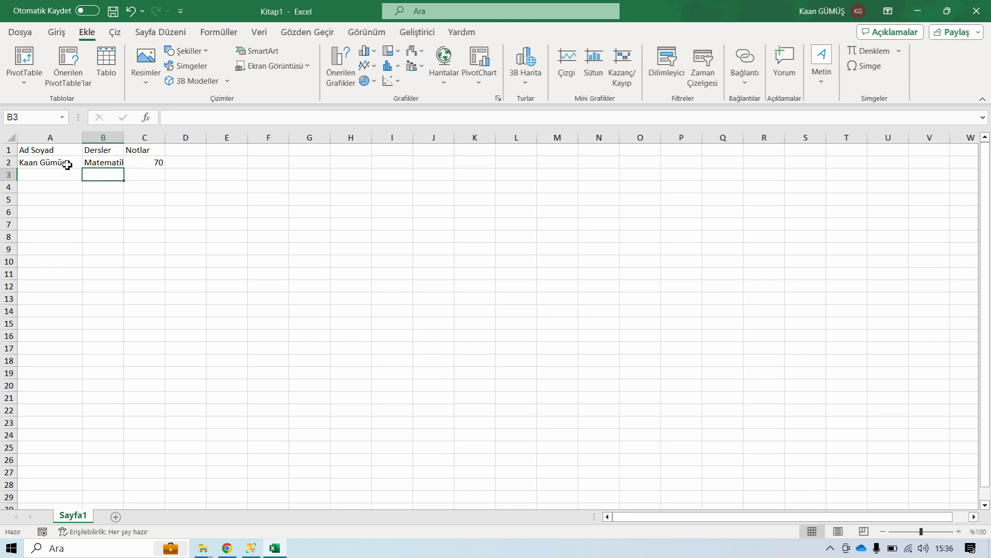
key(Left)
key(Up)
click(64, 178)
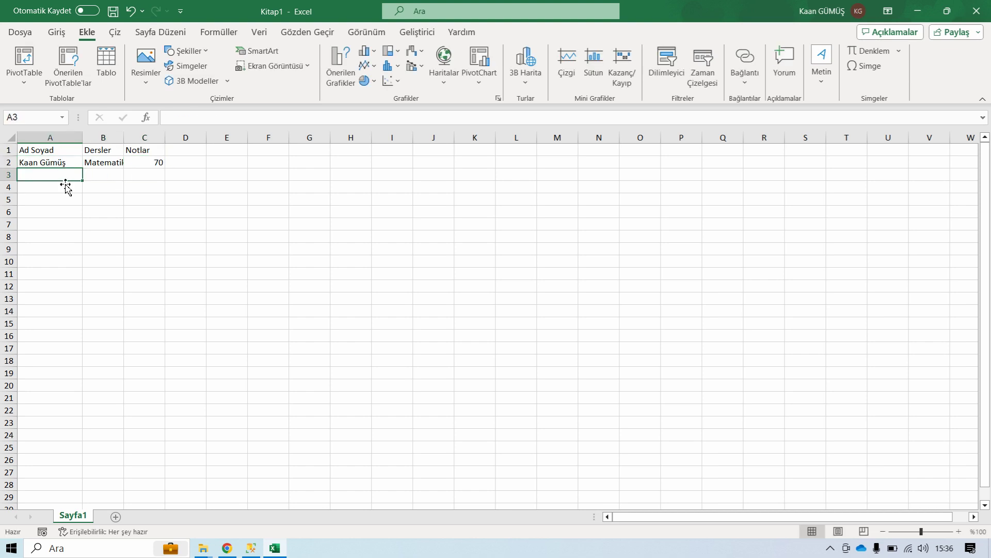
Copy the student's name down to A3 and enter Matematik in B3
click(71, 165)
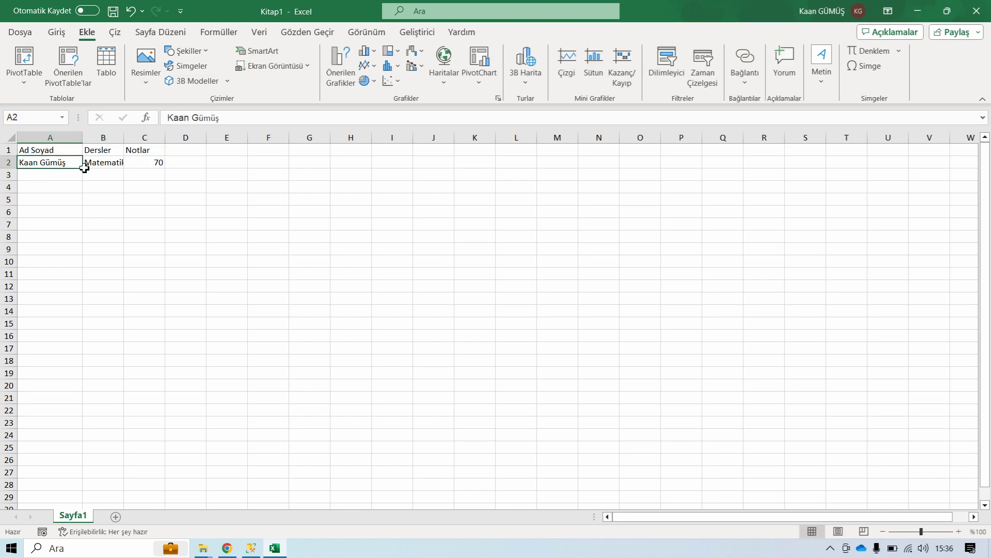
drag(84, 168, 74, 181)
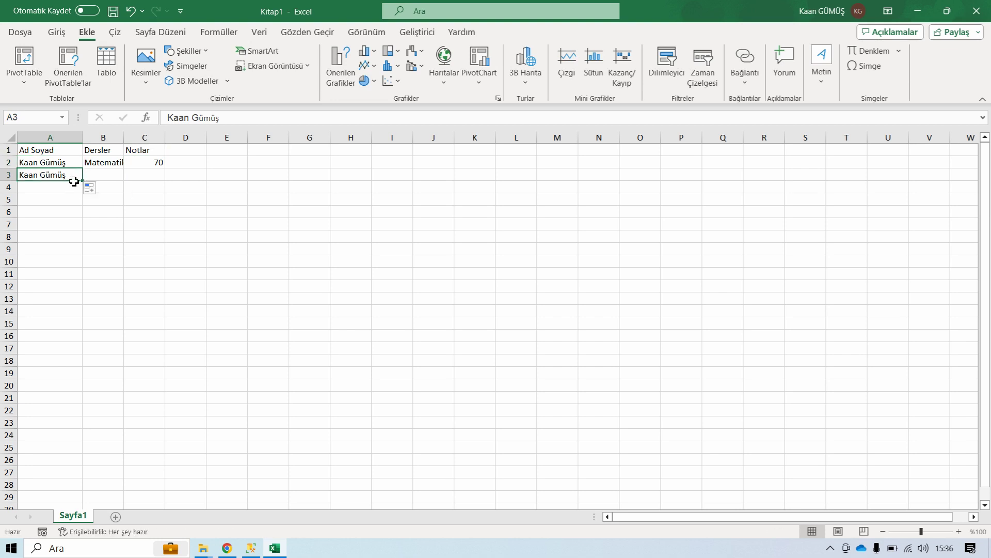
click(116, 174)
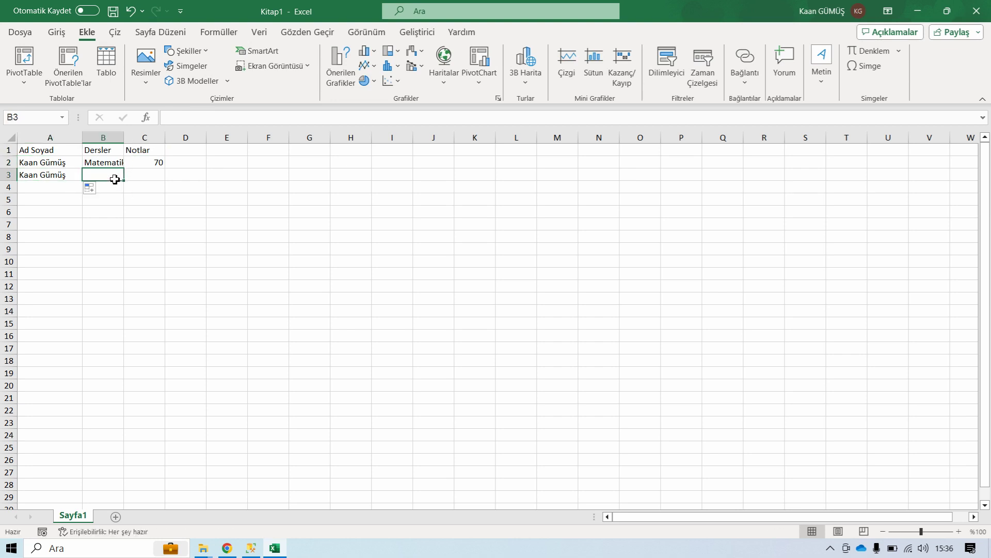
text(Matematik)
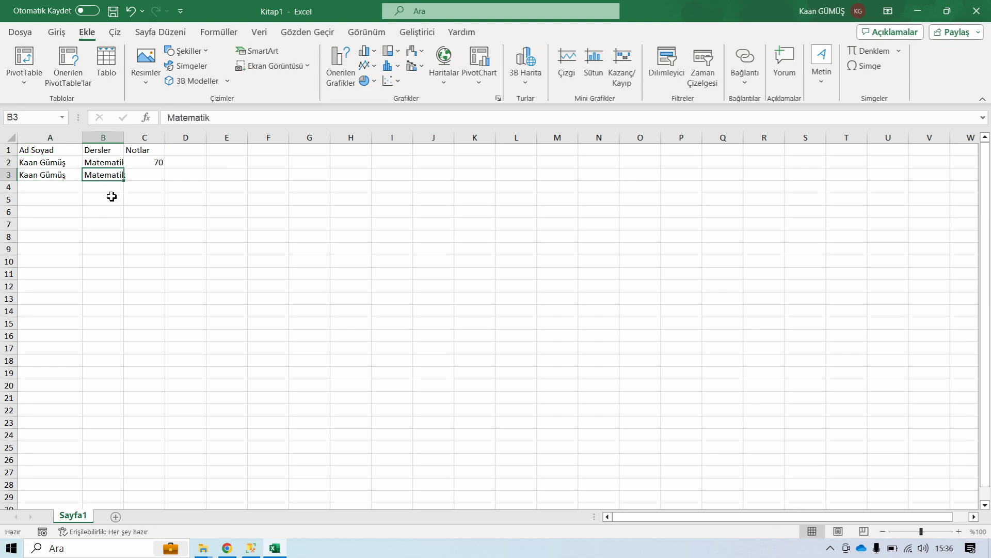
click(111, 167)
Widen column B so Matematik fits and enter the grade 90 in C3
drag(124, 138, 137, 139)
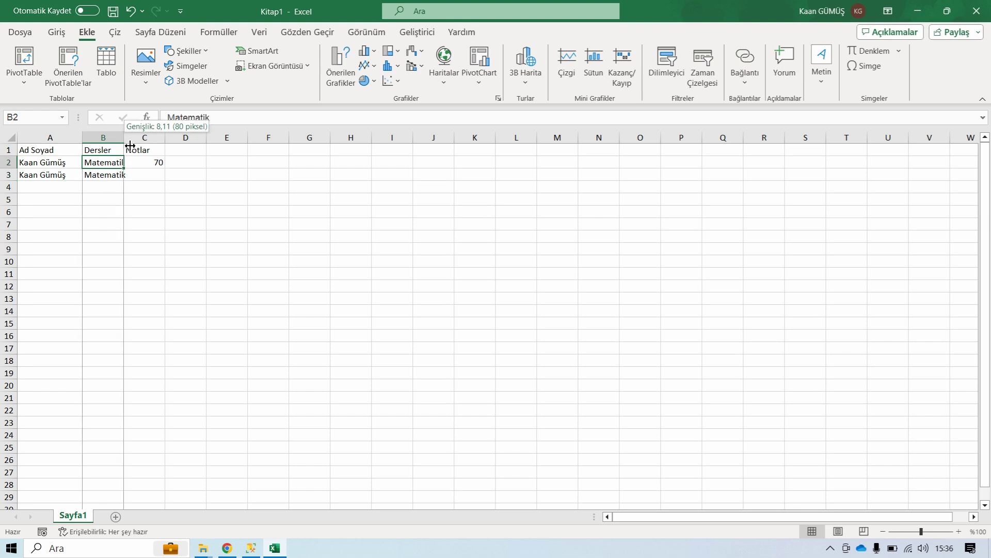
click(163, 178)
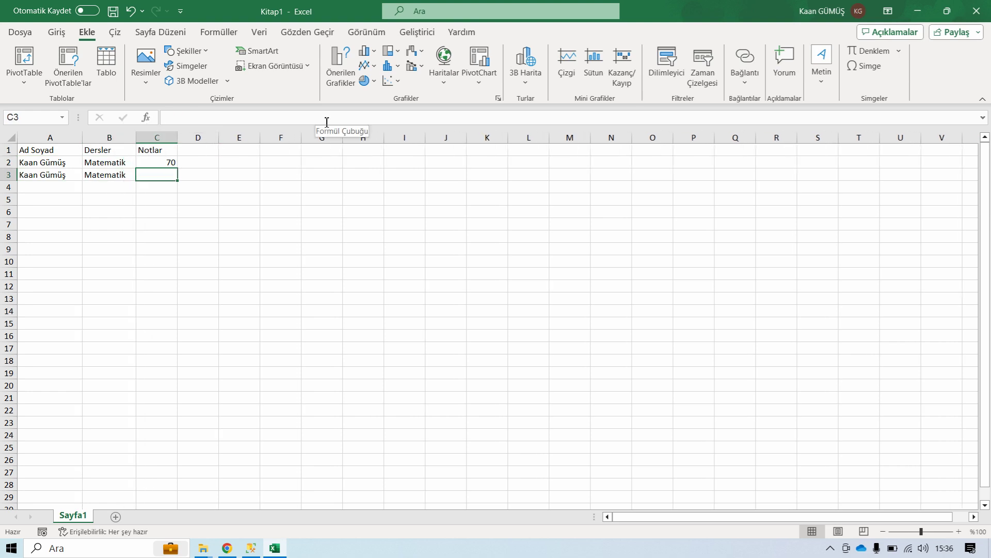
text(90)
key(Return)
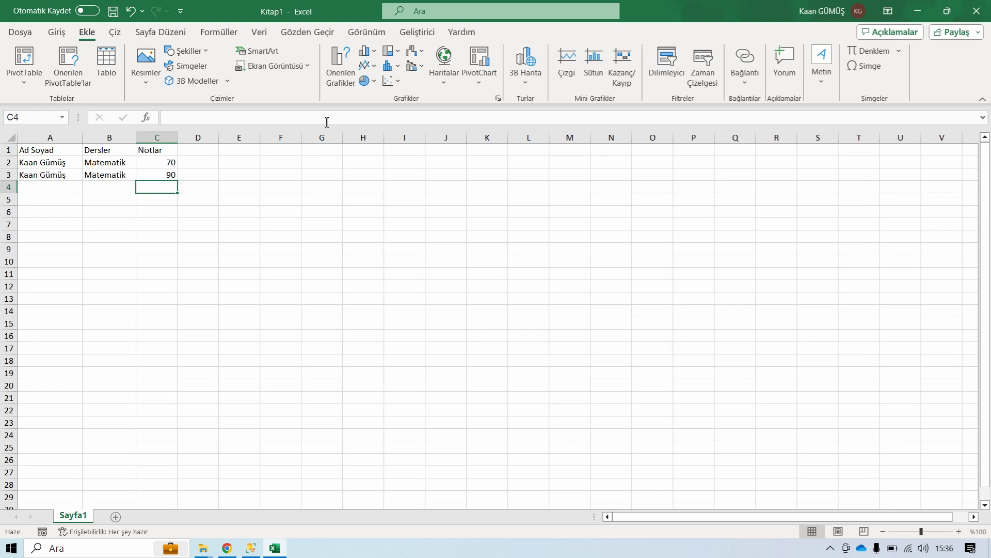
click(90, 176)
click(75, 176)
Resize columns A and B to fit the full name and Matematik
mouse_move(87, 144)
mouse_down()
mouse_move(63, 145)
mouse_move(128, 137)
mouse_up()
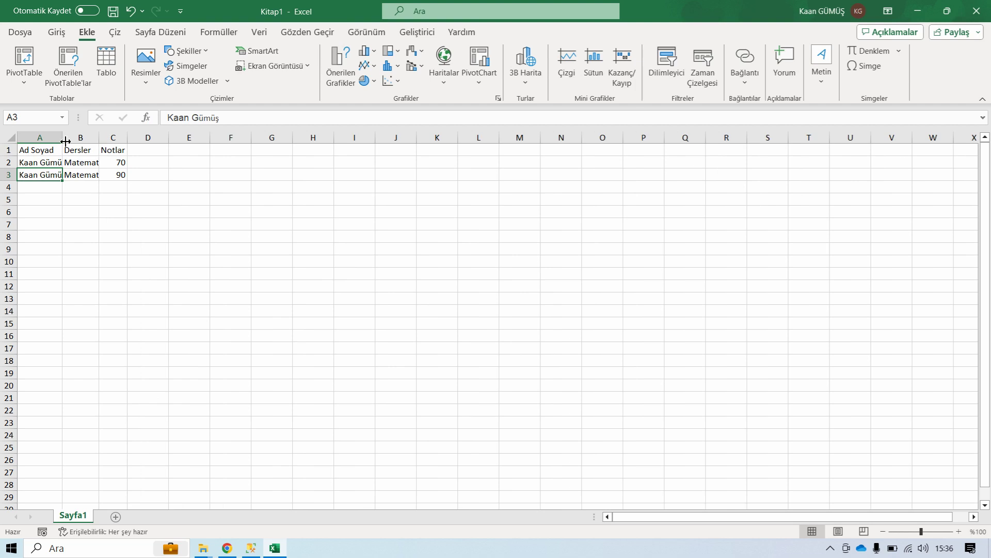
drag(65, 141, 68, 141)
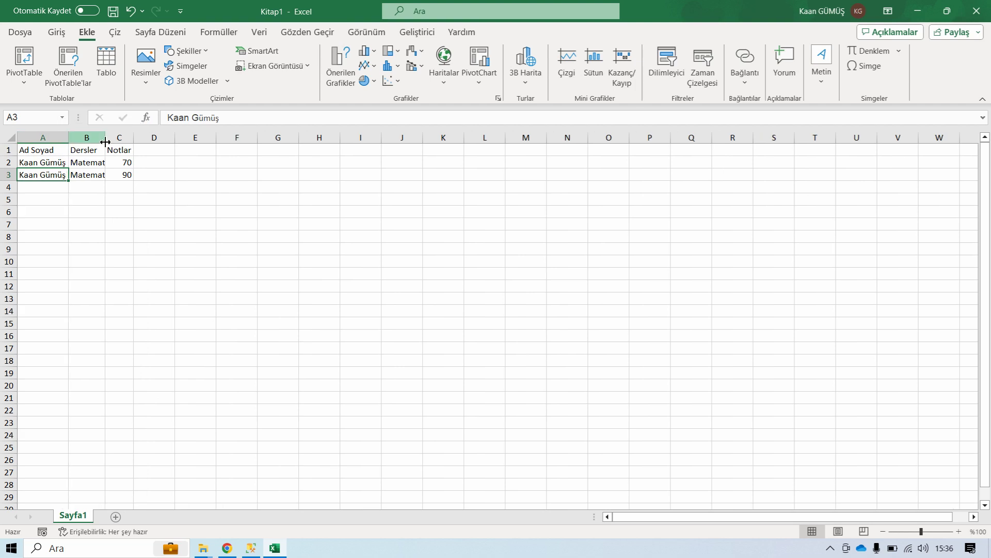
drag(111, 142, 115, 148)
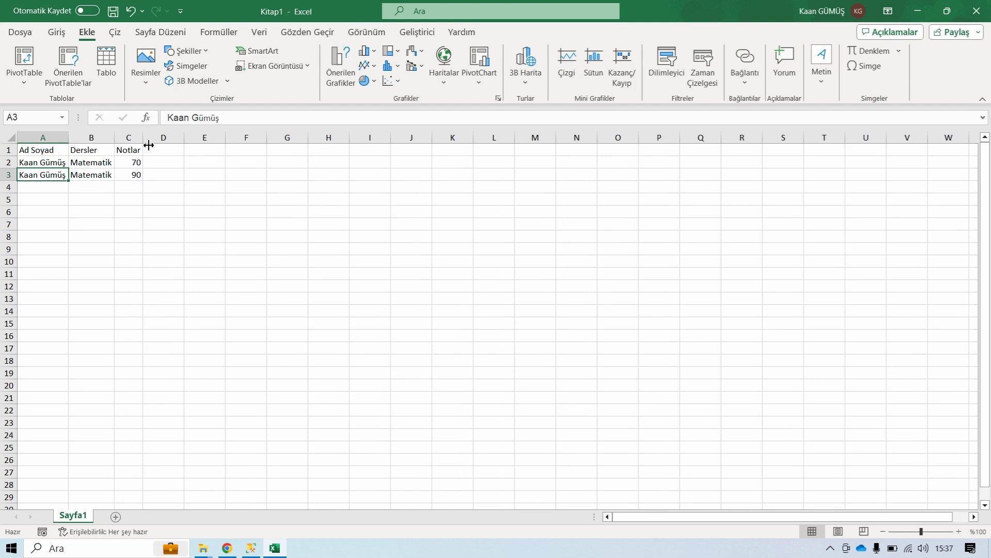
click(52, 155)
drag(53, 155, 140, 178)
click(139, 175)
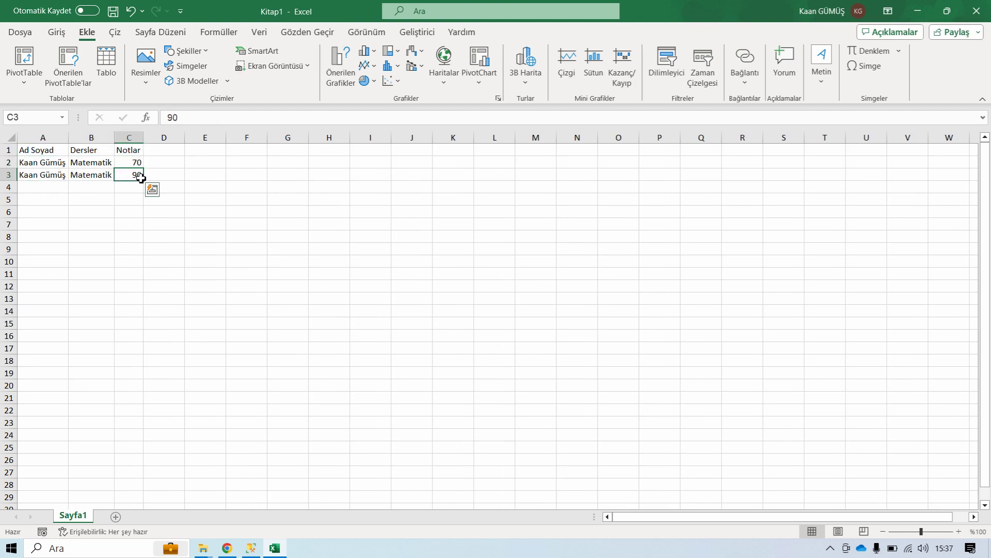
click(66, 178)
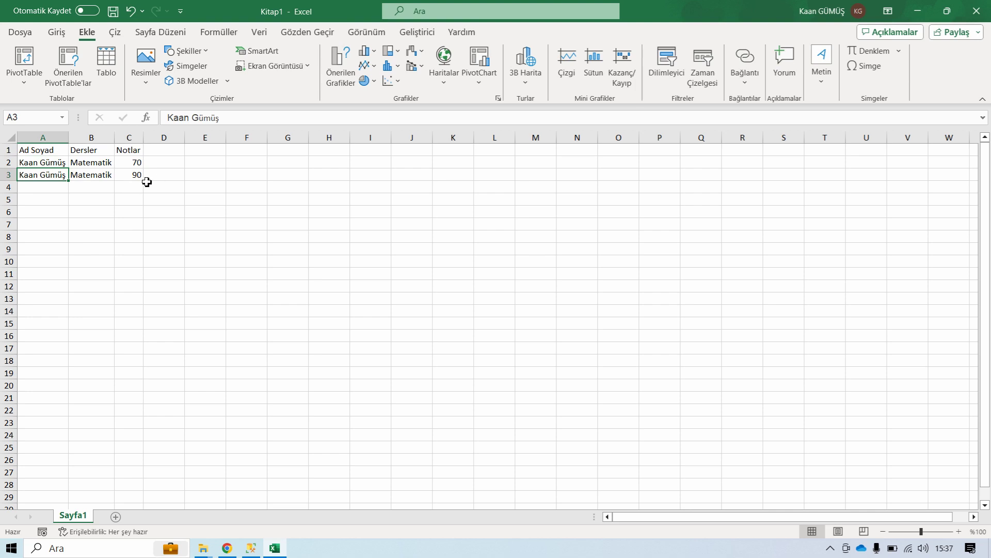
Append 'kkkkkkkkk' to the Matematik entry in B2
click(110, 165)
click(242, 124)
text(kkkkkkkkk)
key(Return)
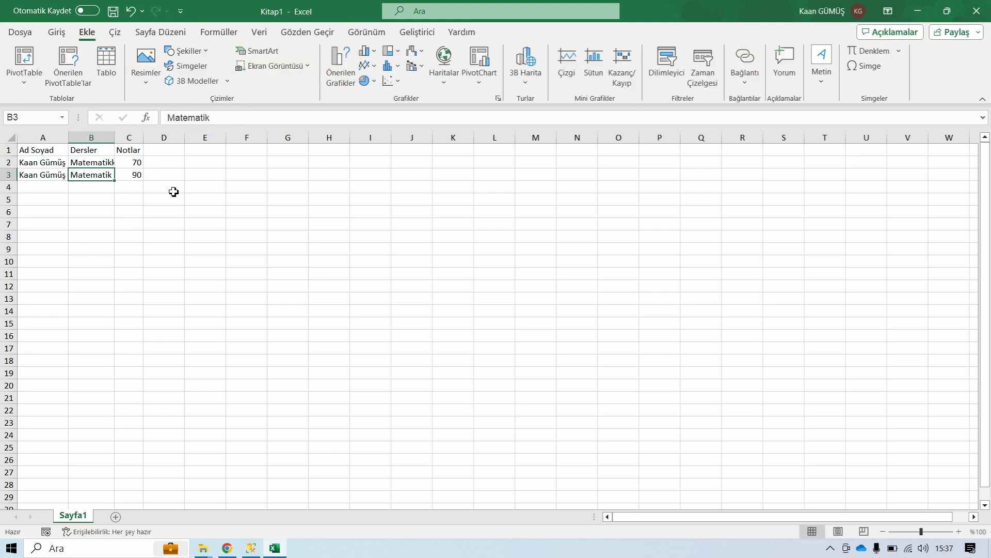
Auto-fit column B, undo it, and narrow column A so names are cut off
double_click(122, 149)
click(128, 163)
click(133, 204)
key(ctrl+z)
click(136, 212)
mouse_move(69, 137)
mouse_down()
mouse_move(51, 145)
mouse_move(83, 138)
mouse_move(103, 146)
mouse_up()
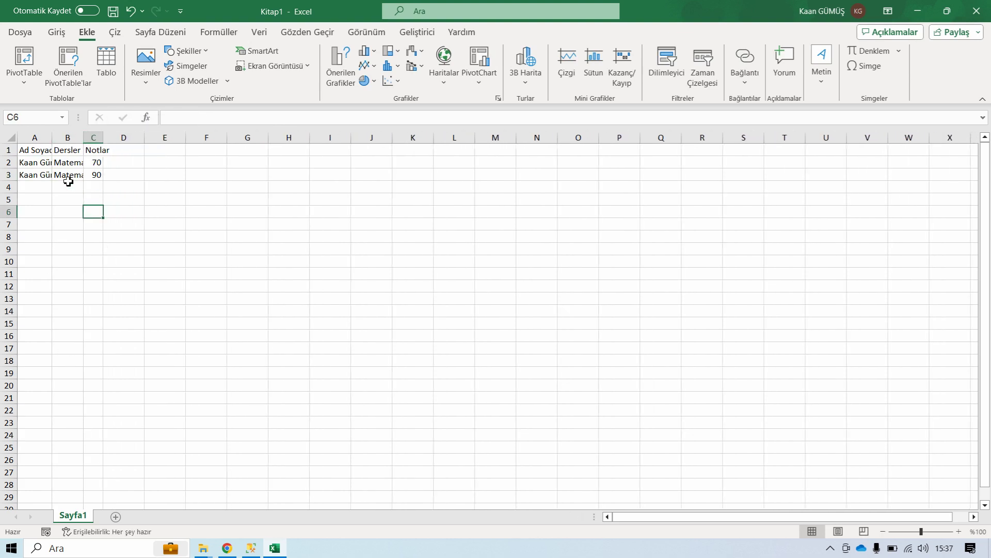
click(11, 138)
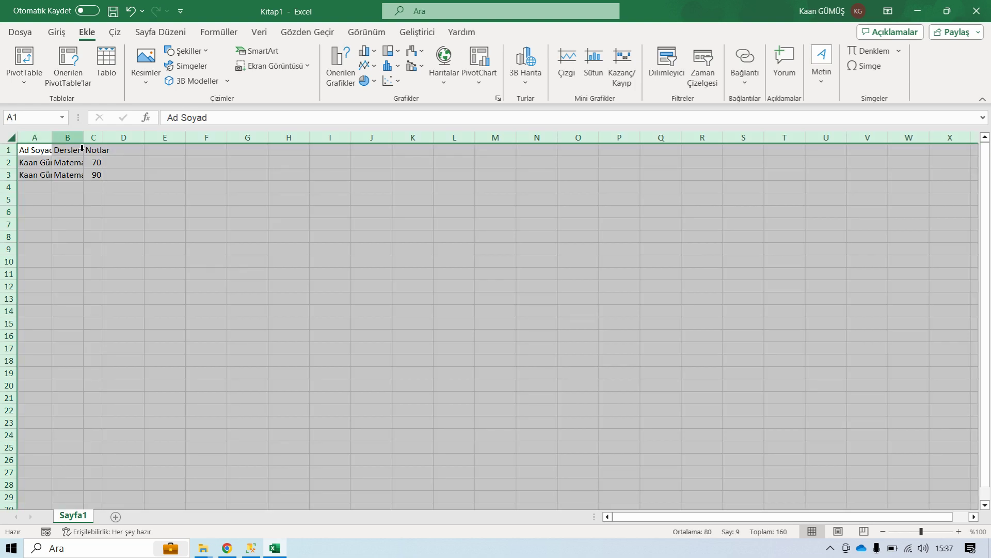
Auto-fit all columns so names, subjects and headers display in full
double_click(51, 140)
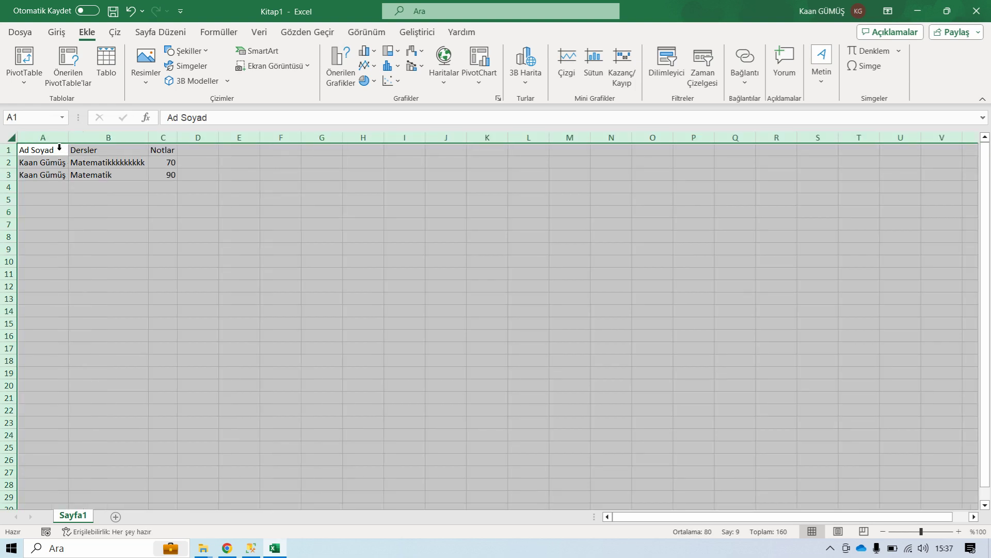
click(133, 233)
drag(42, 154, 163, 175)
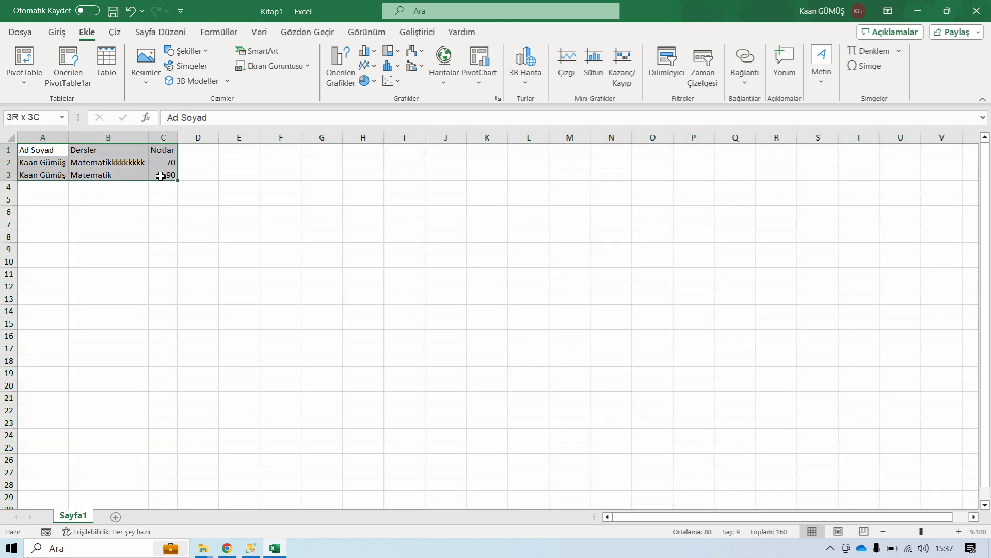
click(145, 213)
Delete the extra letters so B2 reads plain Matematik again
click(133, 163)
drag(253, 118, 210, 118)
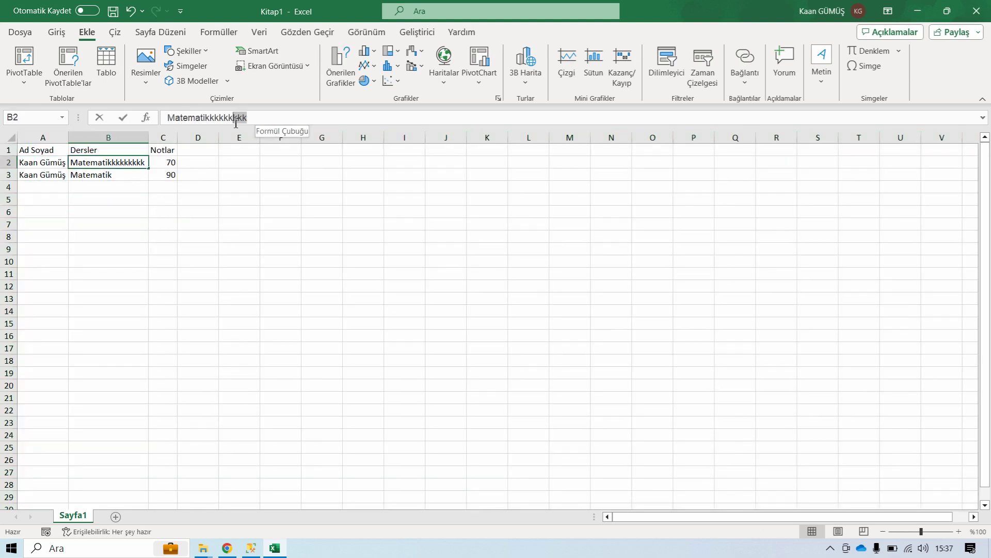
key(Delete)
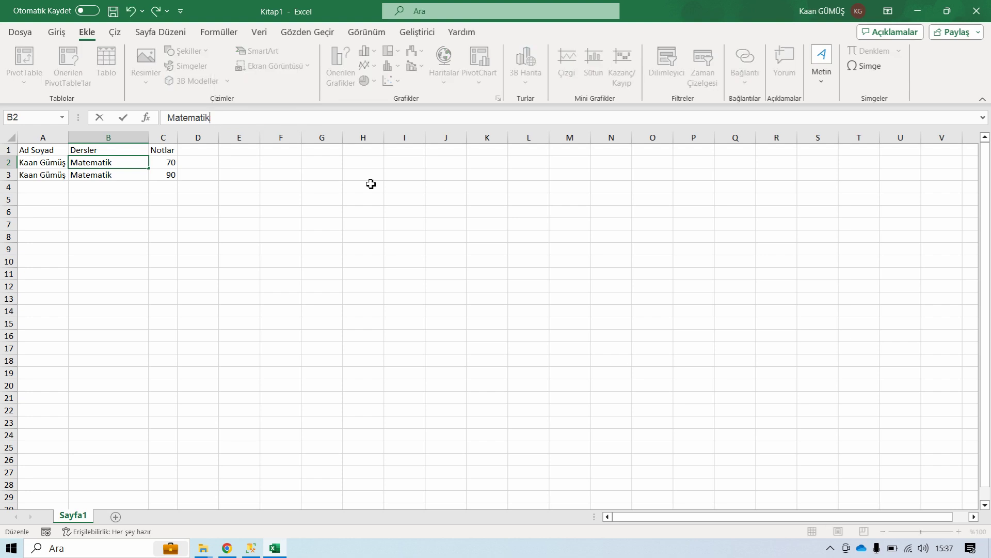
click(213, 286)
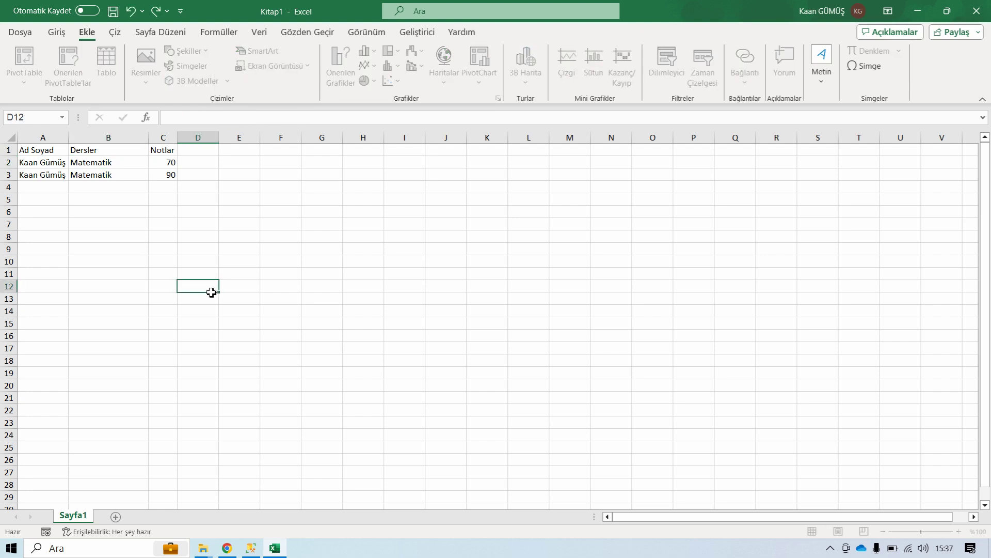
click(50, 154)
Format header cells A1:C1 as bold (Kalın) with a yellow Dolgu Rengi fill
drag(68, 154, 168, 150)
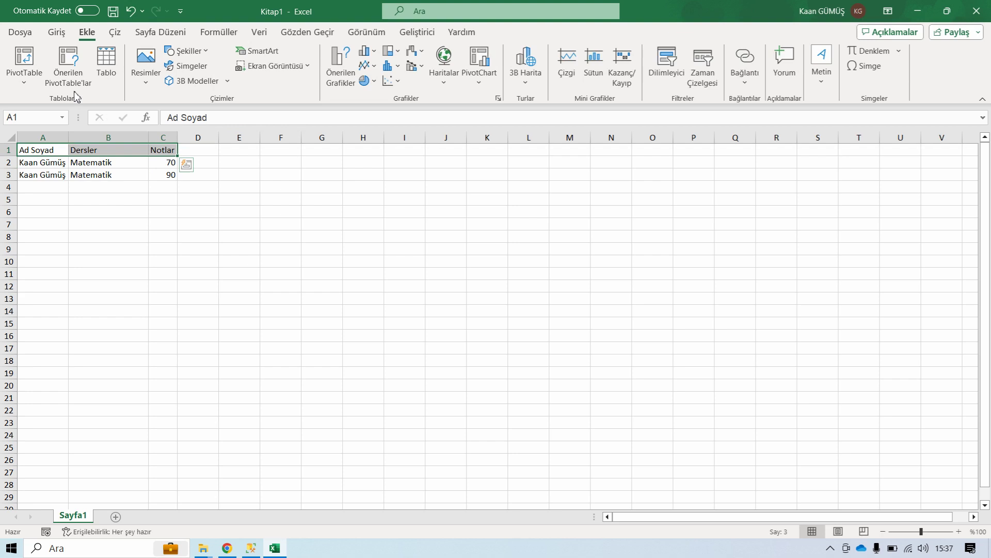
click(57, 32)
click(76, 78)
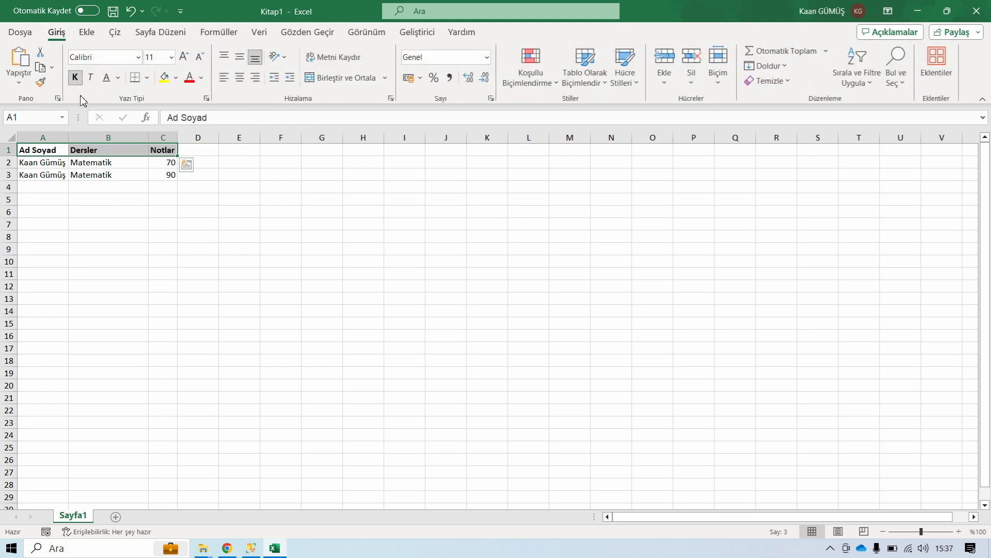
click(168, 81)
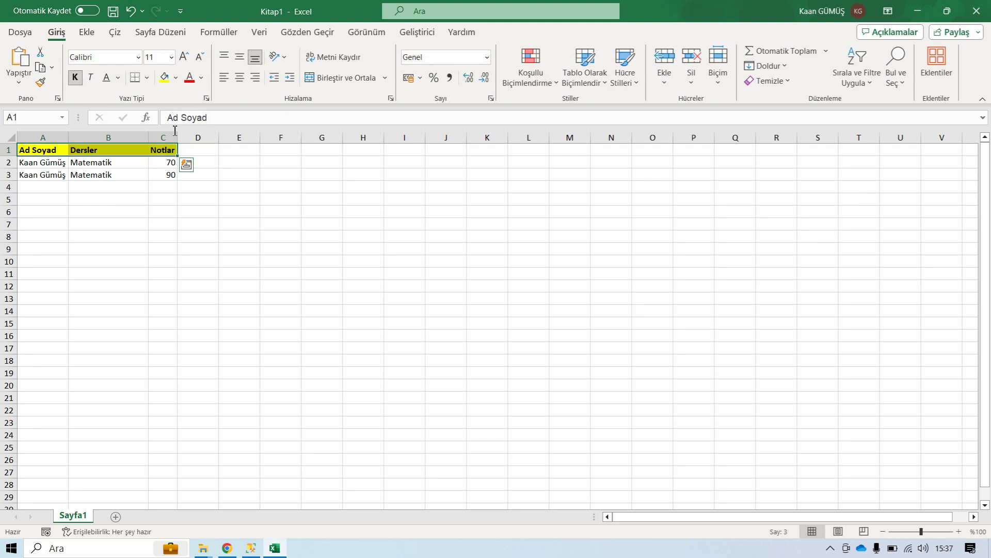
click(85, 155)
click(51, 155)
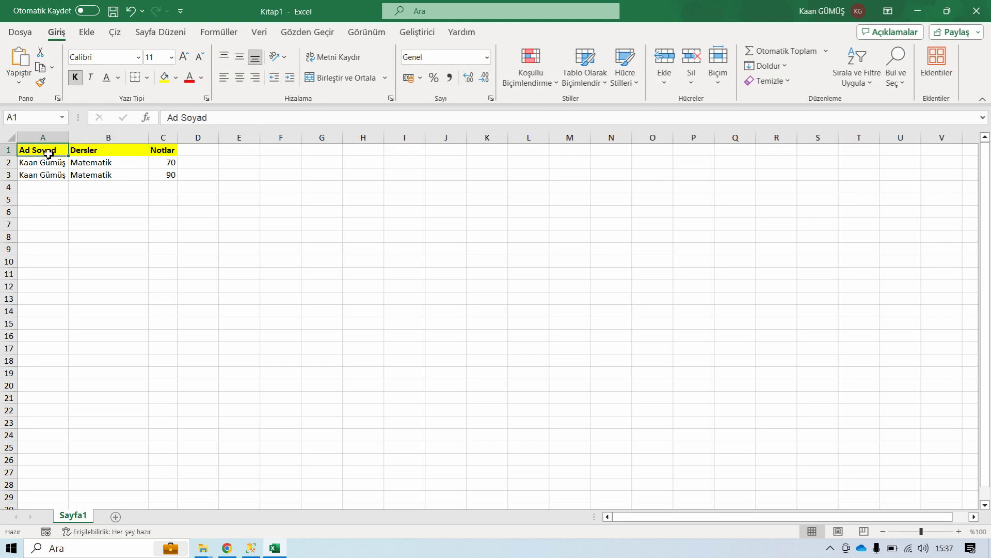
click(62, 187)
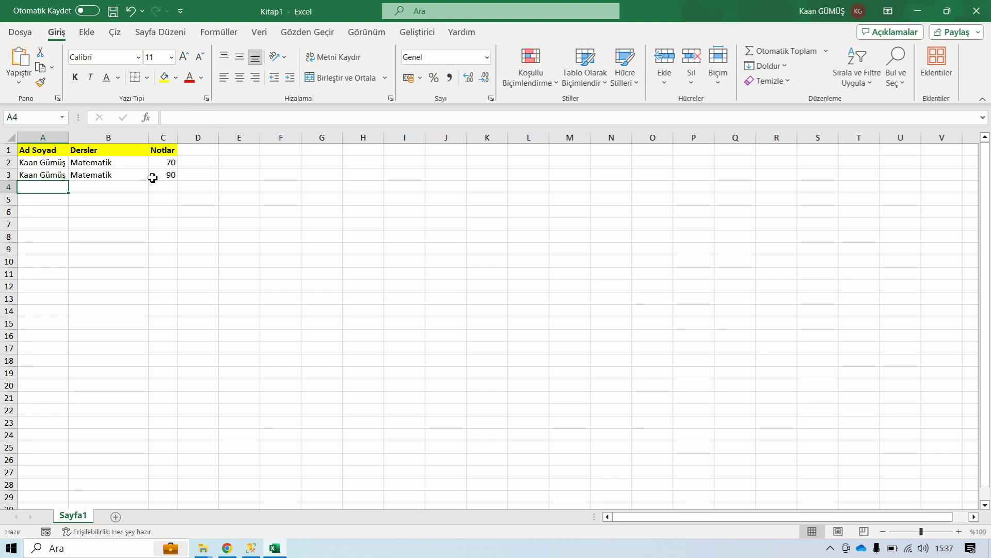
Enter row 4: a student's name, Fen and the grade 80
text(Ahmet Gümüş)
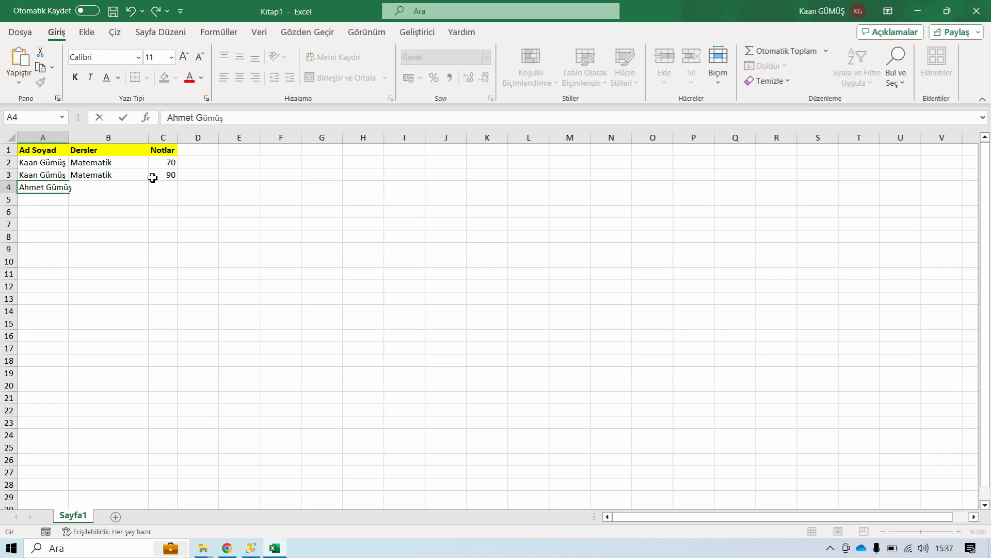
key(Tab)
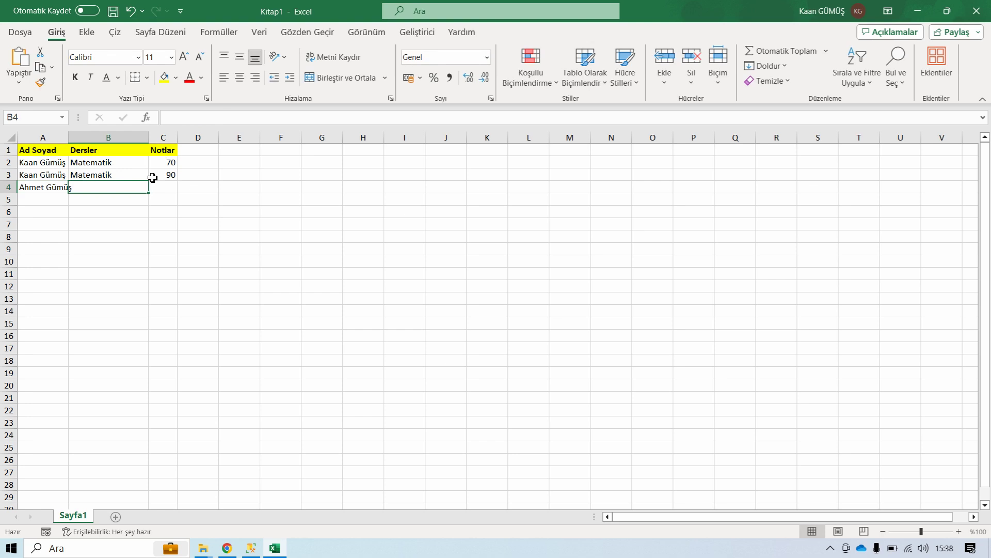
text(Fen)
key(Tab)
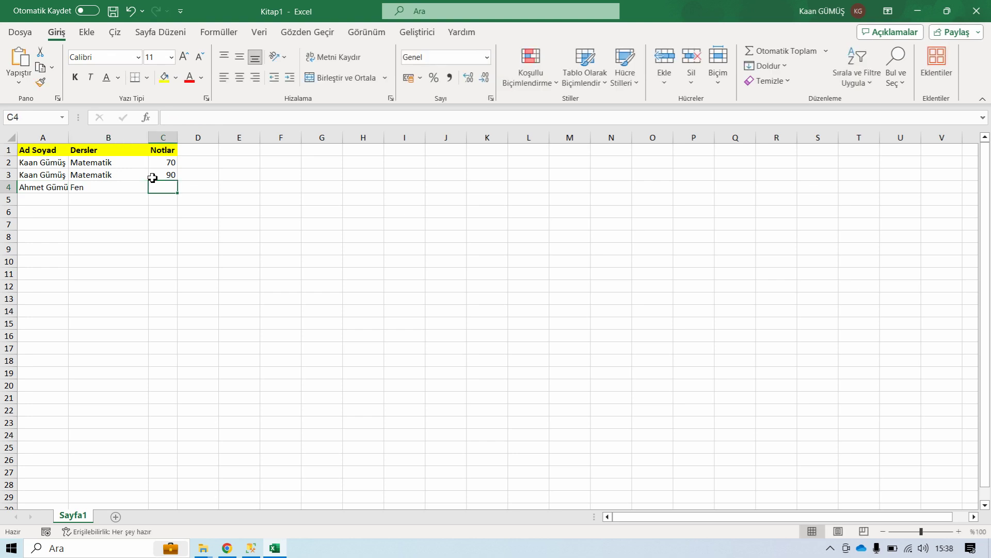
text(80)
key(Return)
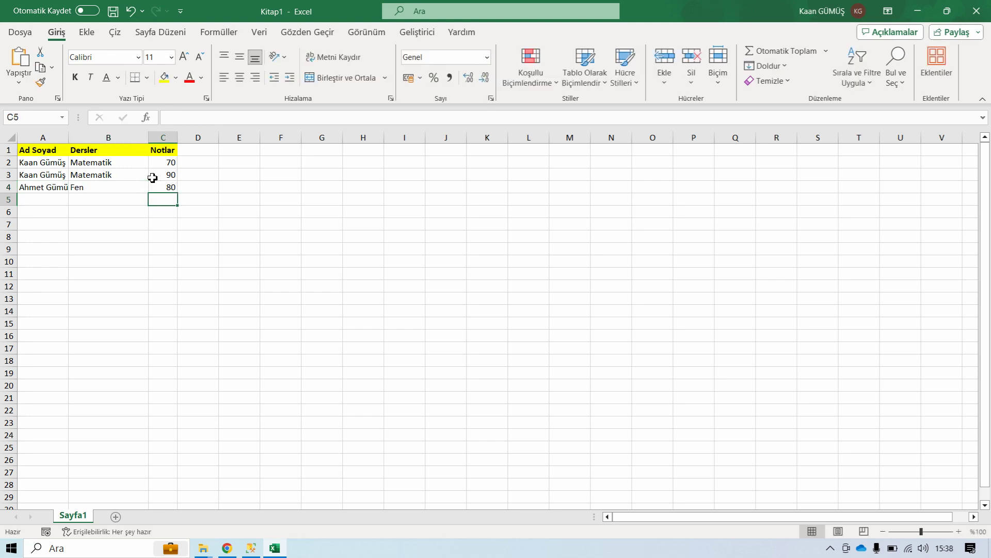
key(Left)
key(Left)
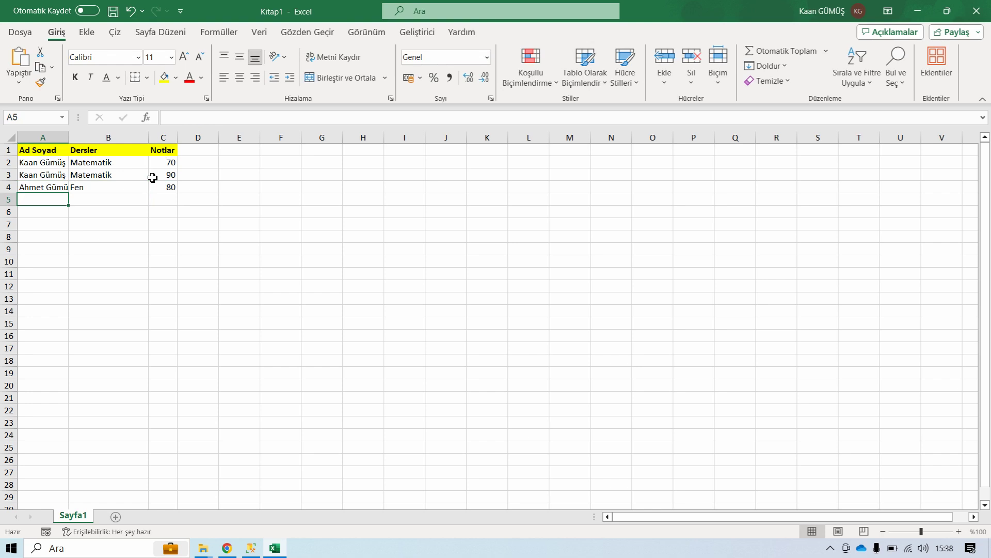
Enter row 5: another student's name, İngilizce and the grade 50
text(Mehmet Gümü)
key(Return)
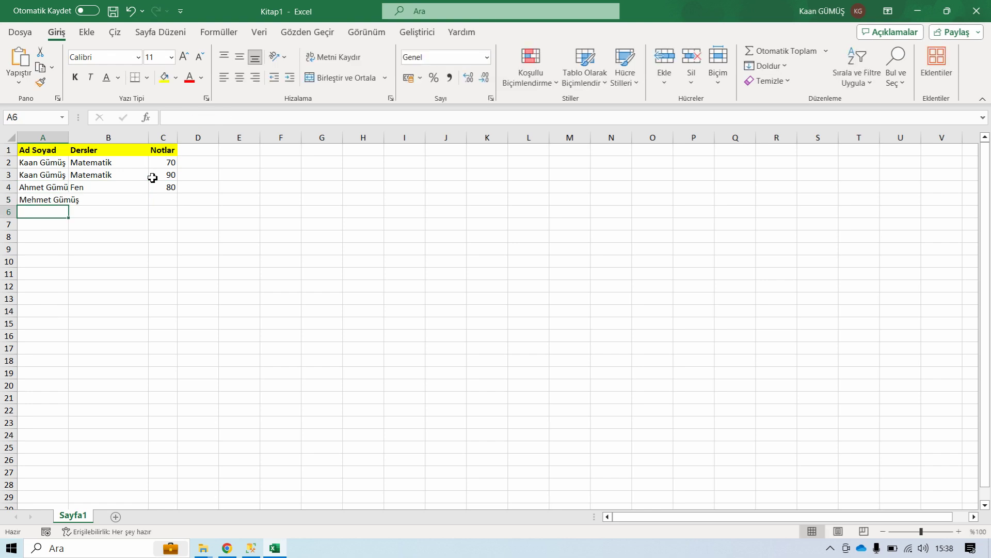
key(Right)
key(Up)
text(İng)
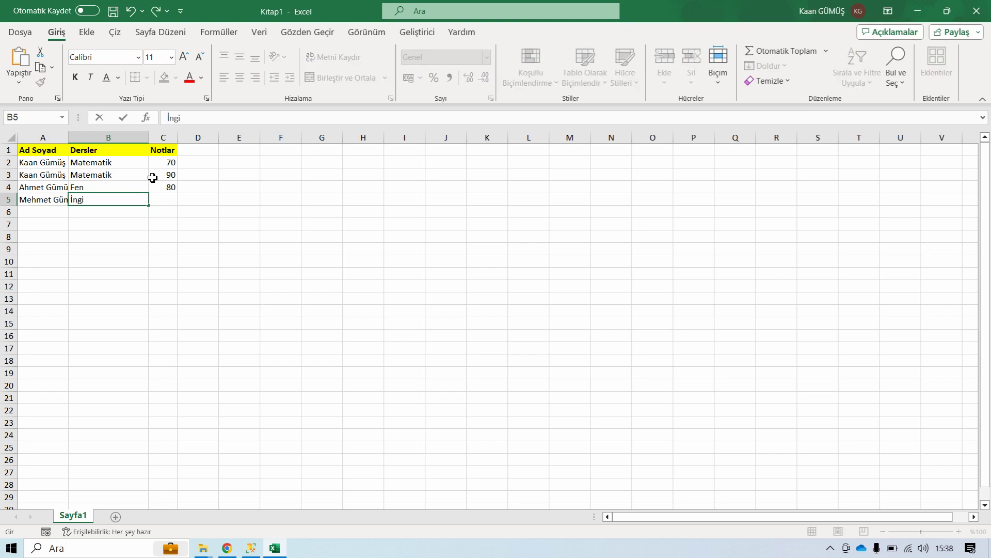
key(Right)
text(50)
key(Return)
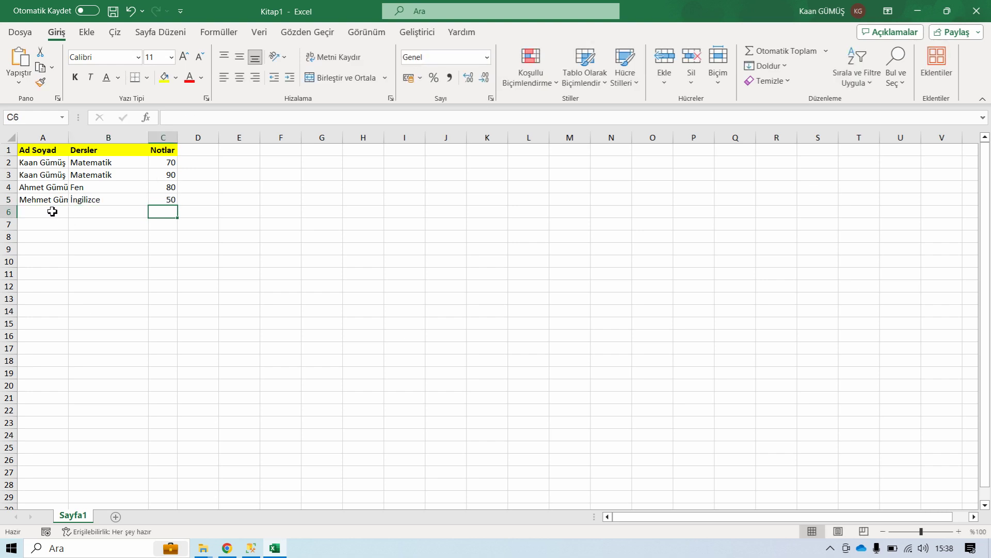
click(53, 190)
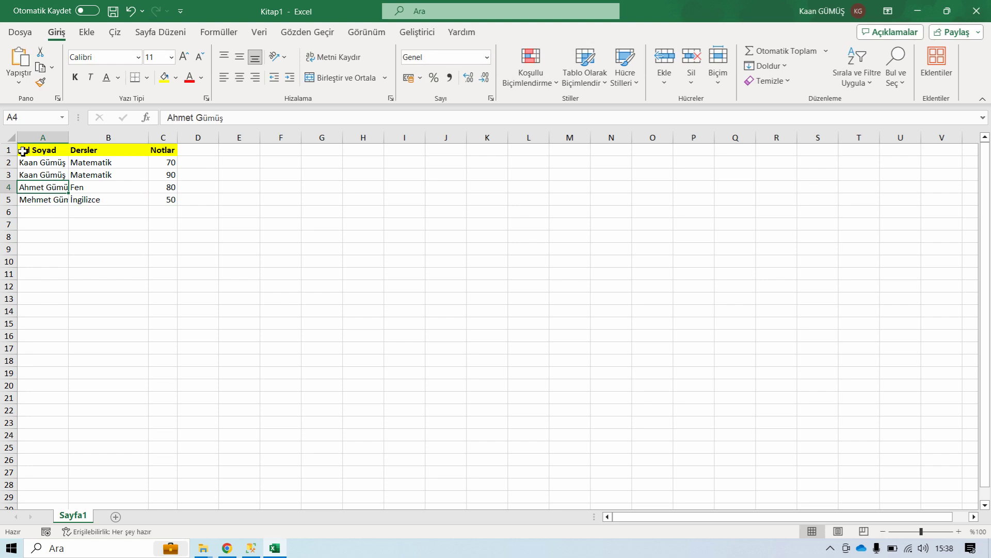
Auto-fit columns A to C so the full student names show
click(10, 138)
double_click(68, 138)
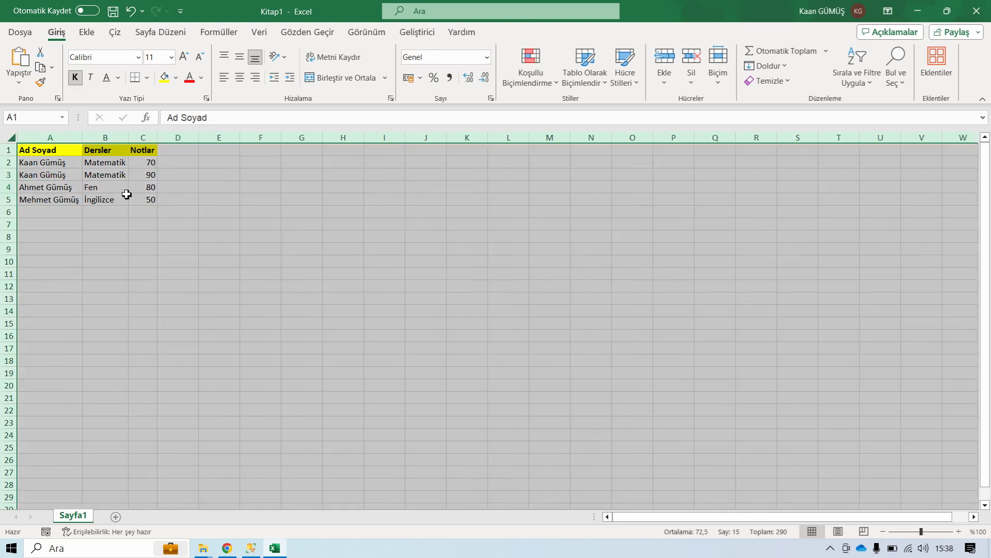
click(105, 249)
click(148, 150)
mouse_move(49, 153)
mouse_down()
mouse_move(100, 169)
mouse_move(146, 203)
mouse_up()
click(146, 201)
Turn on filter arrows for the header row with Ctrl+Shift+L
click(103, 151)
click(44, 153)
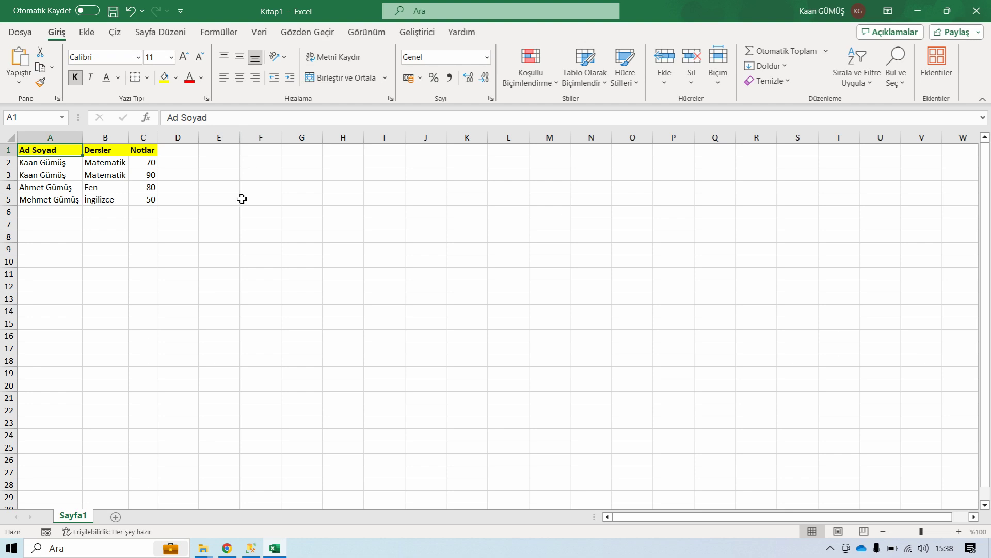
drag(76, 151, 158, 156)
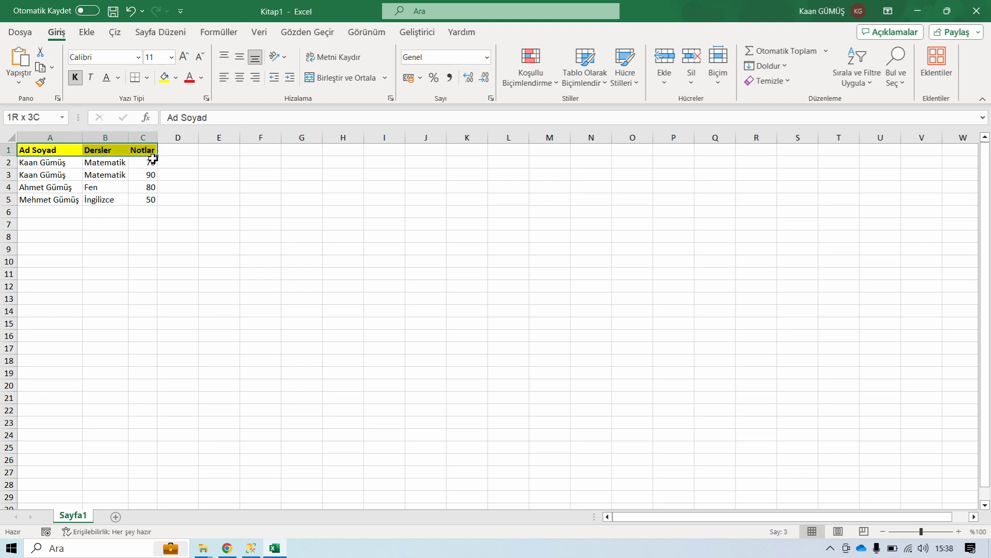
click(74, 152)
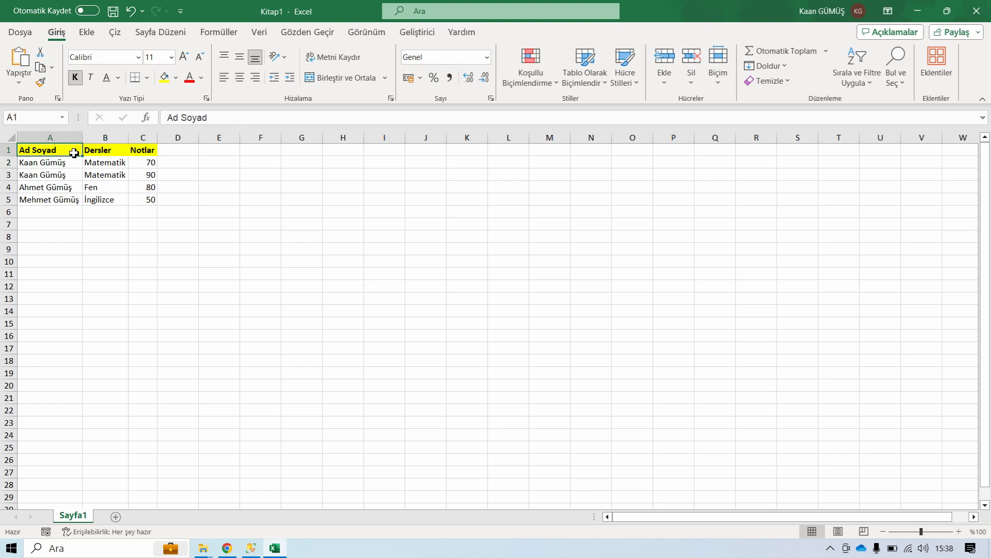
key(ctrl+shift+l)
Check a filter dropdown, then toggle Filtre off and back on from Veri
click(76, 150)
click(63, 152)
click(259, 32)
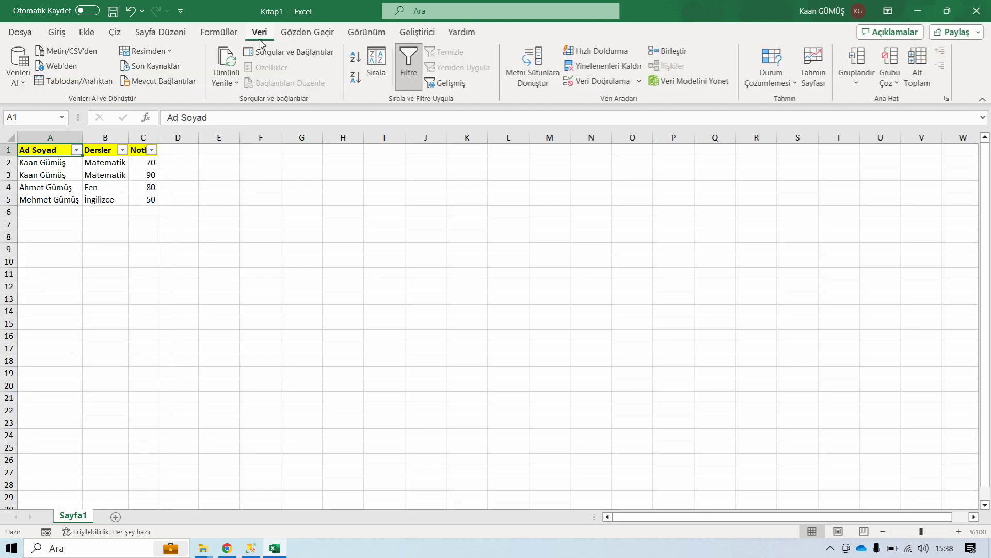
click(413, 69)
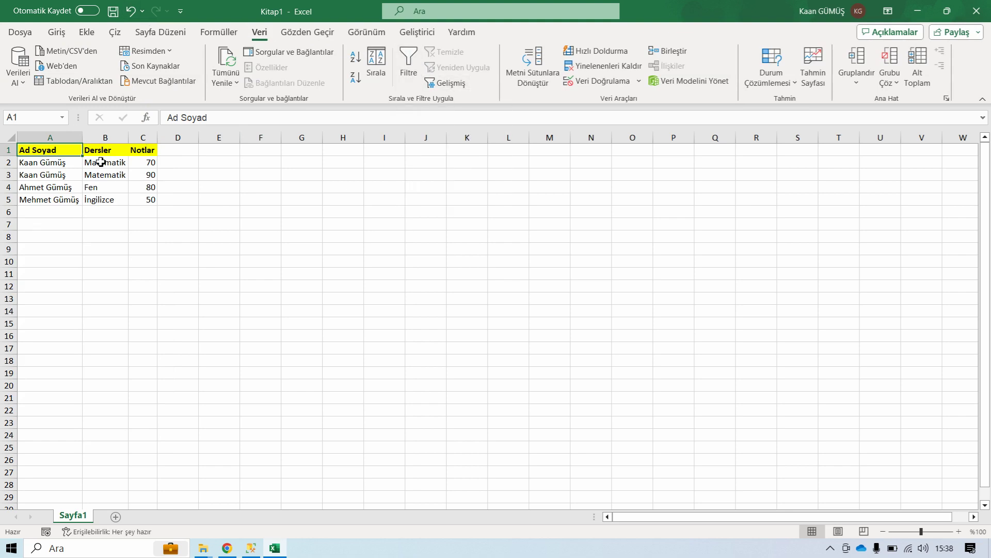
click(408, 62)
Auto-fit column C so the Notlar header shows beside its filter arrow
click(97, 150)
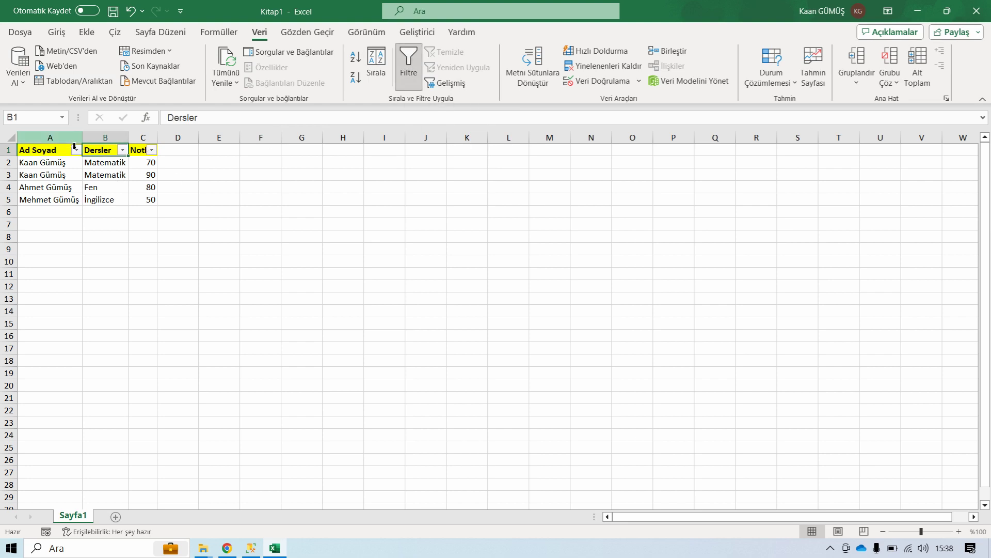
click(11, 137)
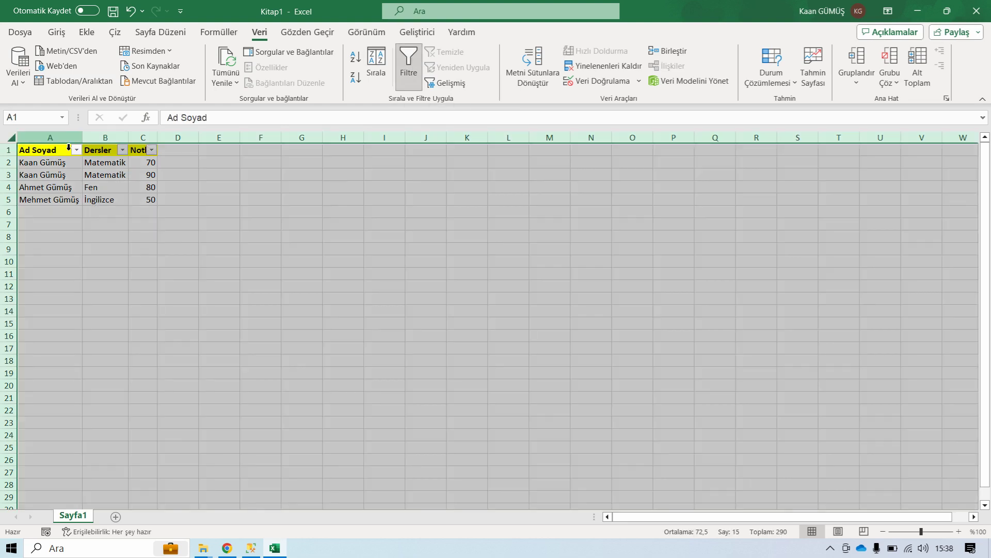
double_click(157, 138)
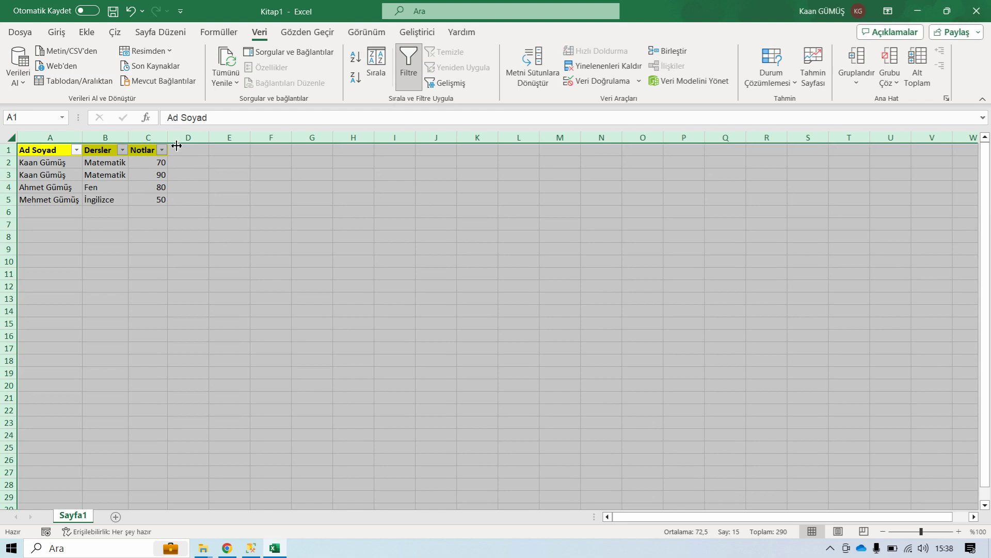
click(190, 162)
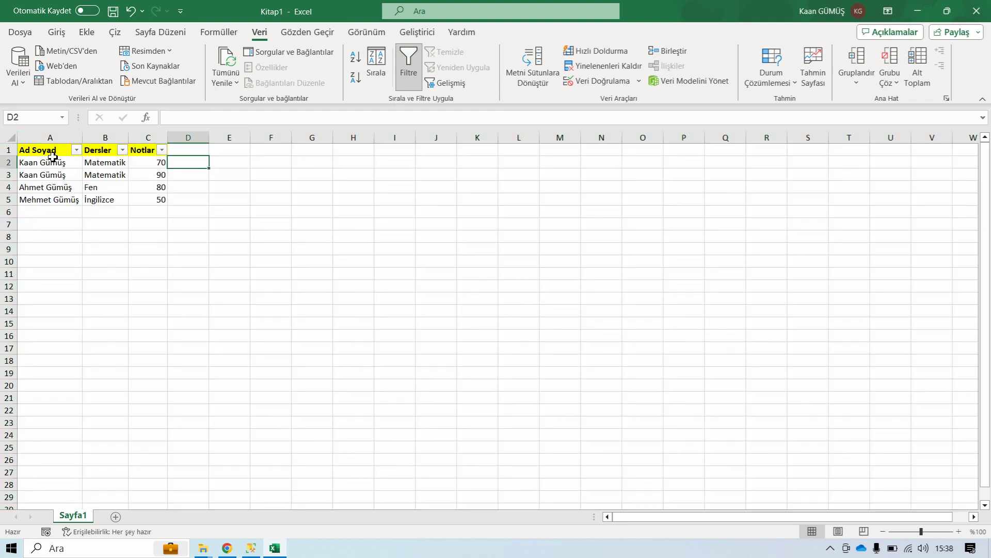
drag(52, 152, 164, 200)
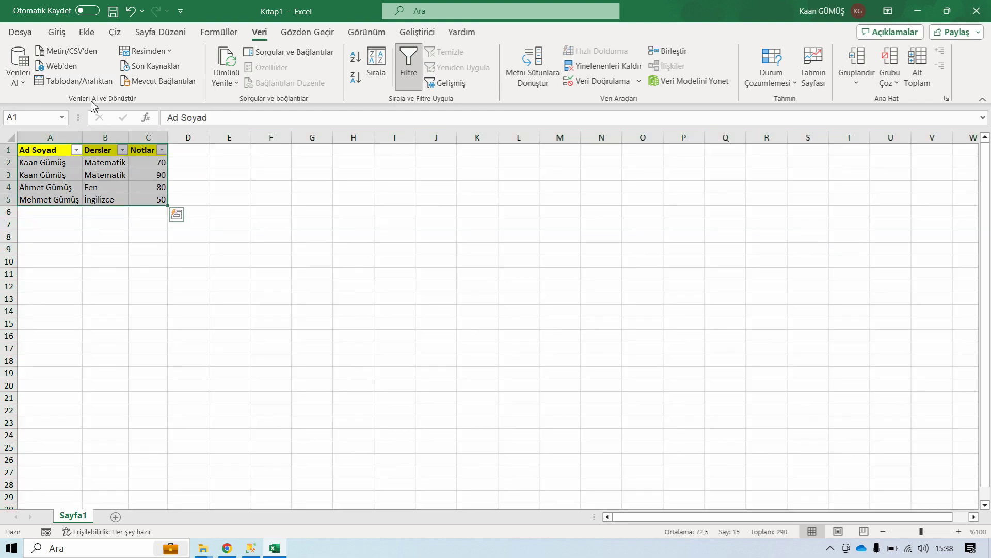
click(57, 32)
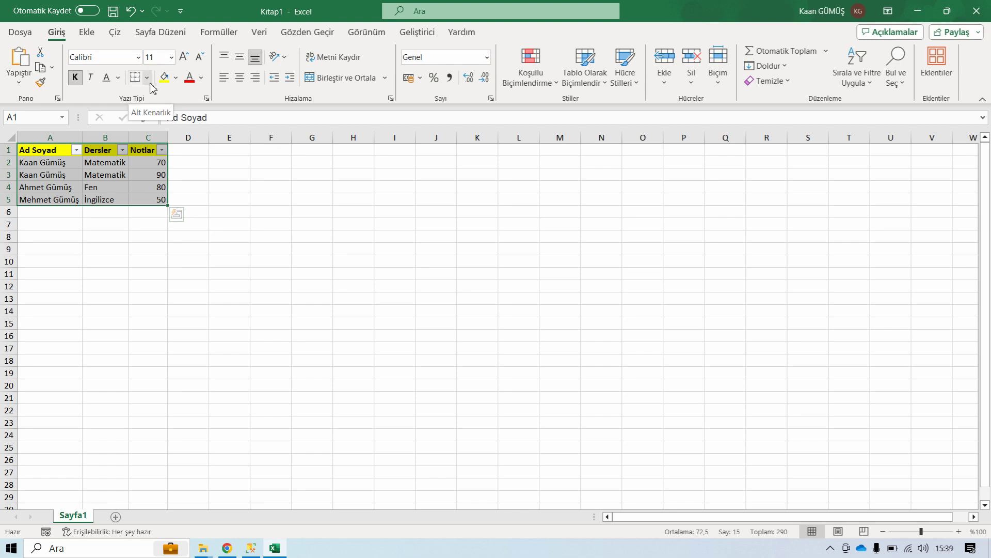
Give table A1:C5 borders on every cell plus a thick outside border
click(147, 78)
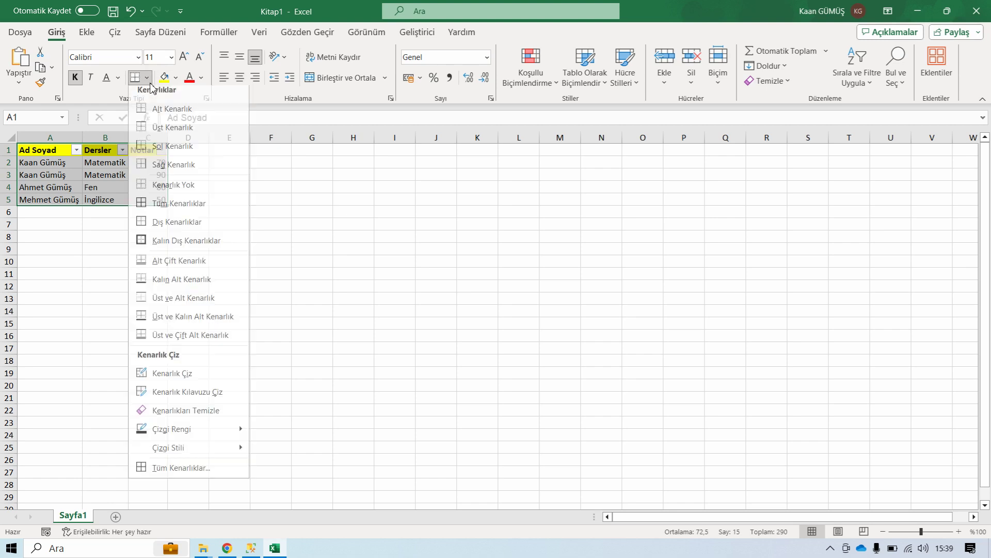
click(183, 208)
click(105, 286)
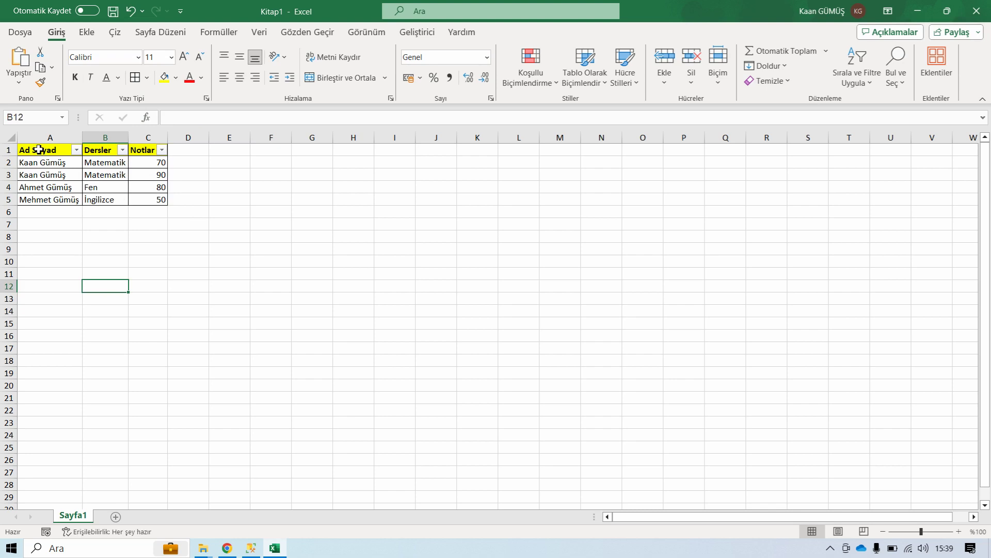
drag(39, 150, 161, 200)
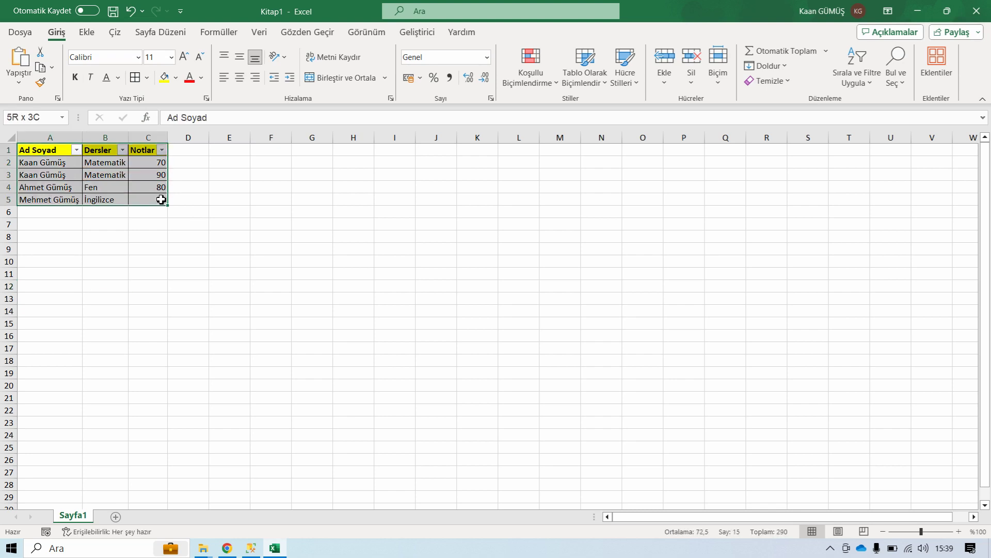
click(146, 78)
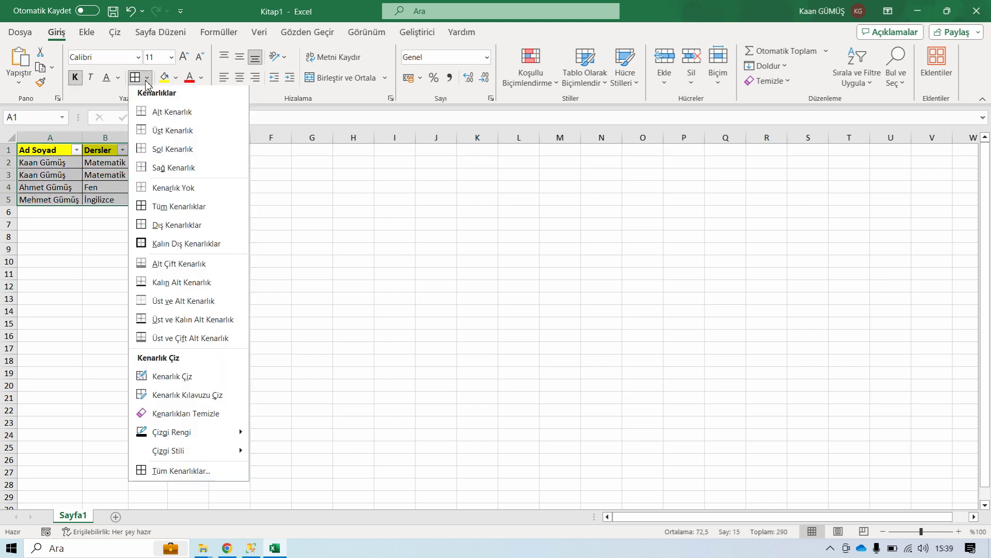
click(189, 246)
click(163, 249)
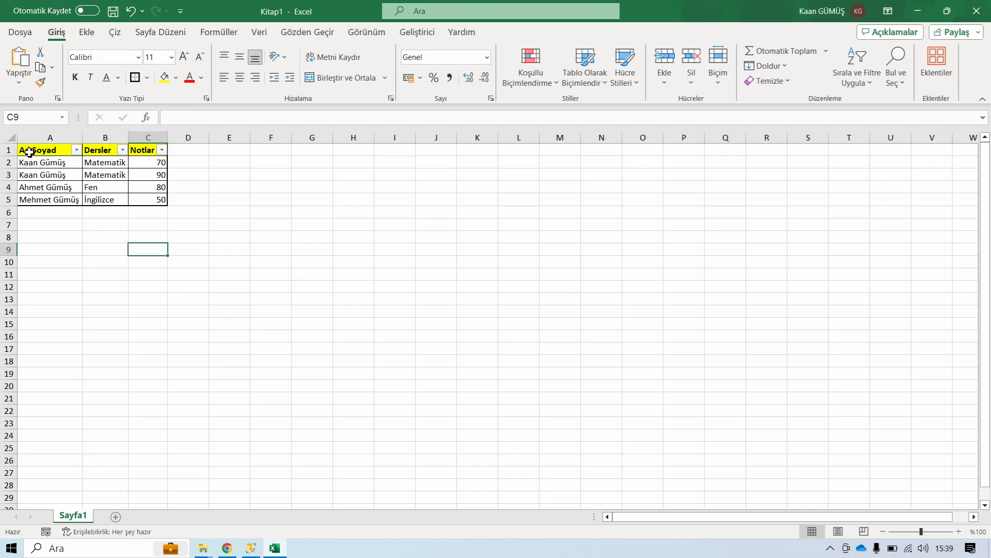
click(12, 138)
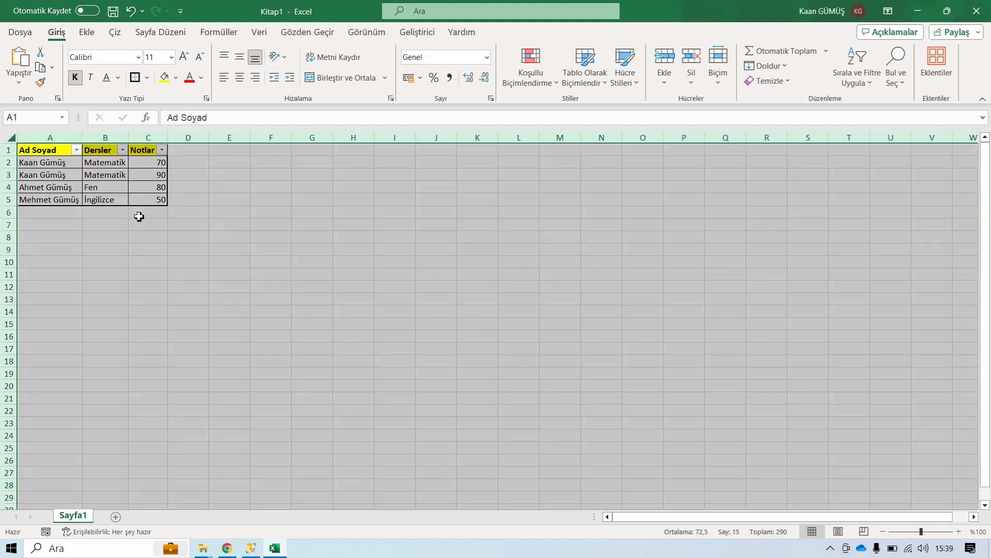
Cut the grade table from A1:C5 and paste it at D3, covering D3:F7
click(141, 251)
mouse_move(40, 149)
mouse_down()
mouse_move(35, 175)
mouse_move(157, 199)
mouse_up()
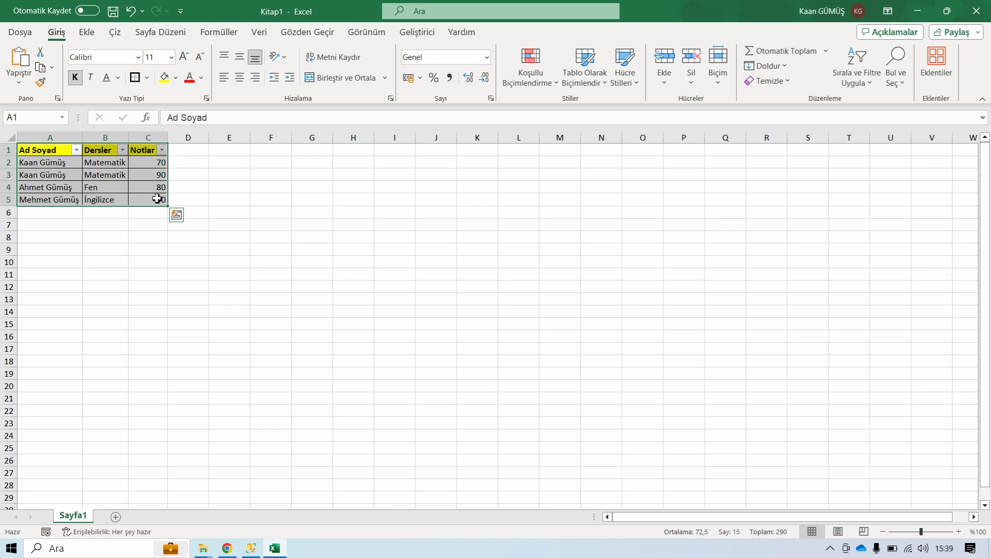
key(ctrl+q)
drag(73, 150, 151, 203)
key(ctrl+c)
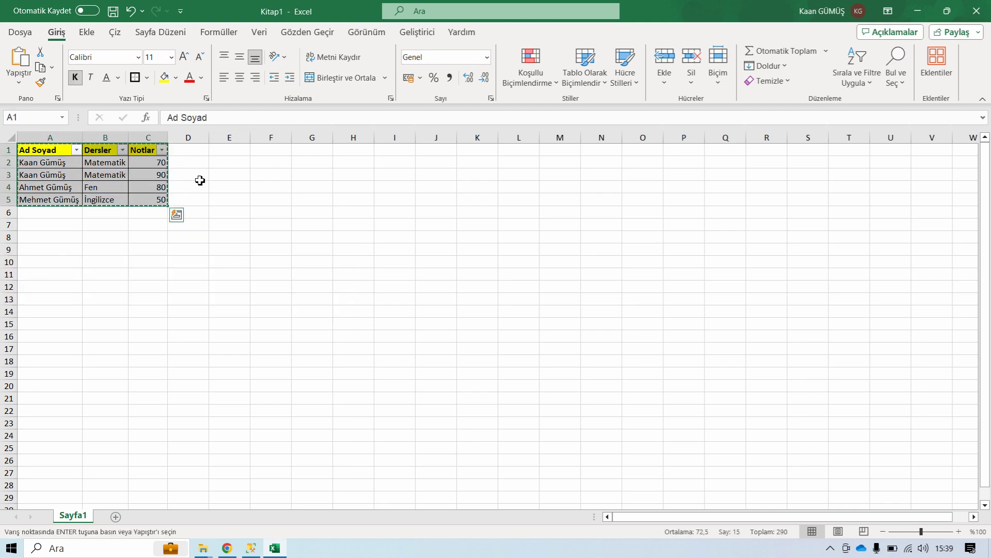
click(199, 178)
key(Return)
click(193, 274)
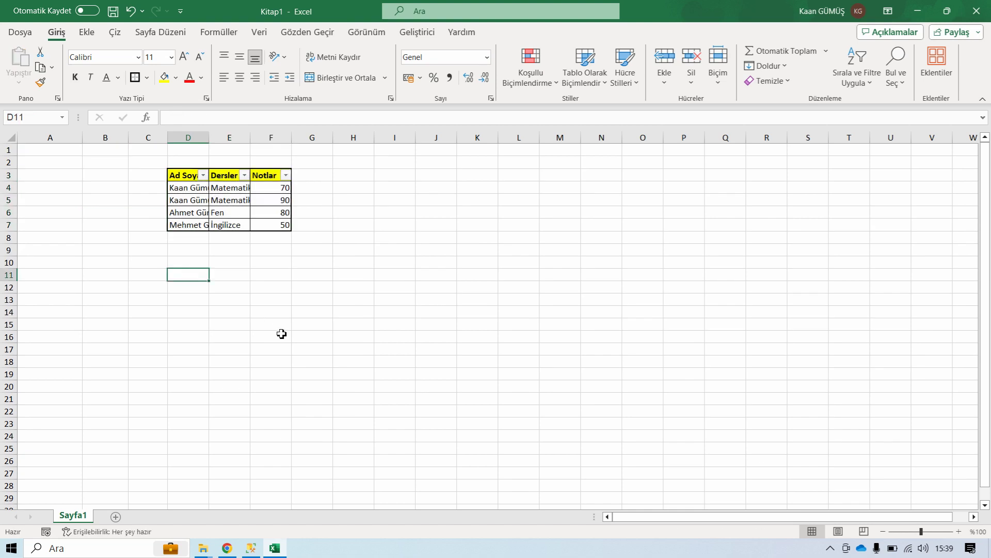
click(313, 336)
drag(176, 180, 285, 228)
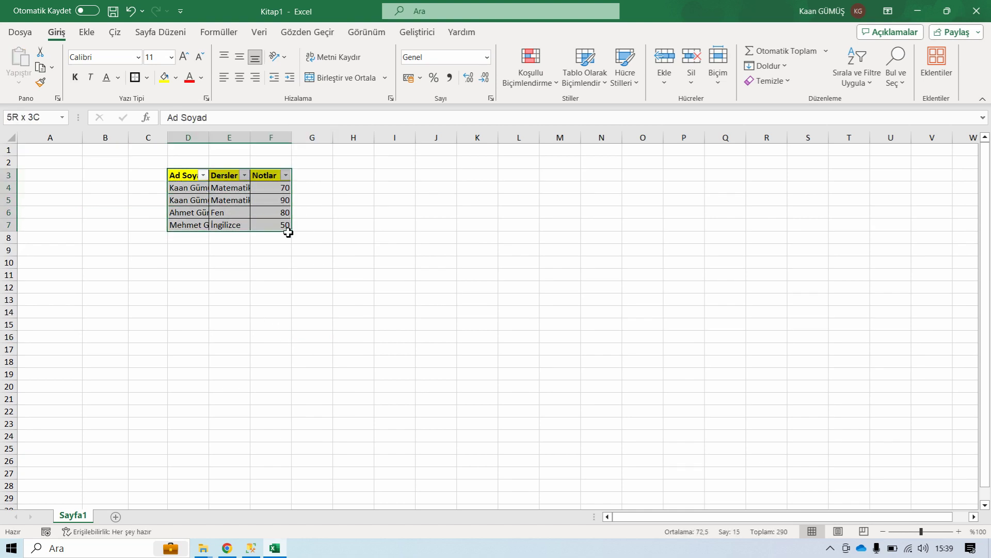
click(268, 274)
drag(182, 178, 285, 230)
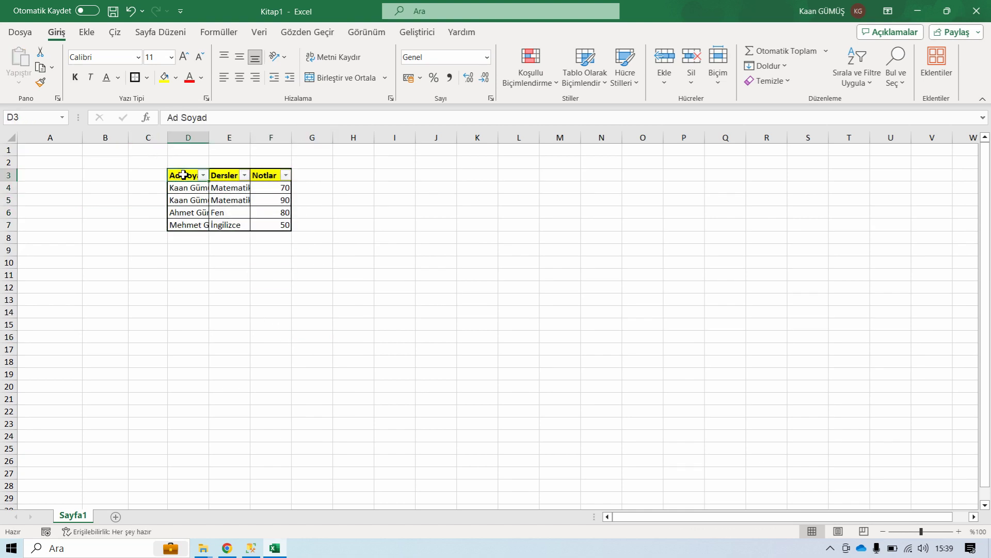
Remove all borders from the table D3:F7
click(147, 78)
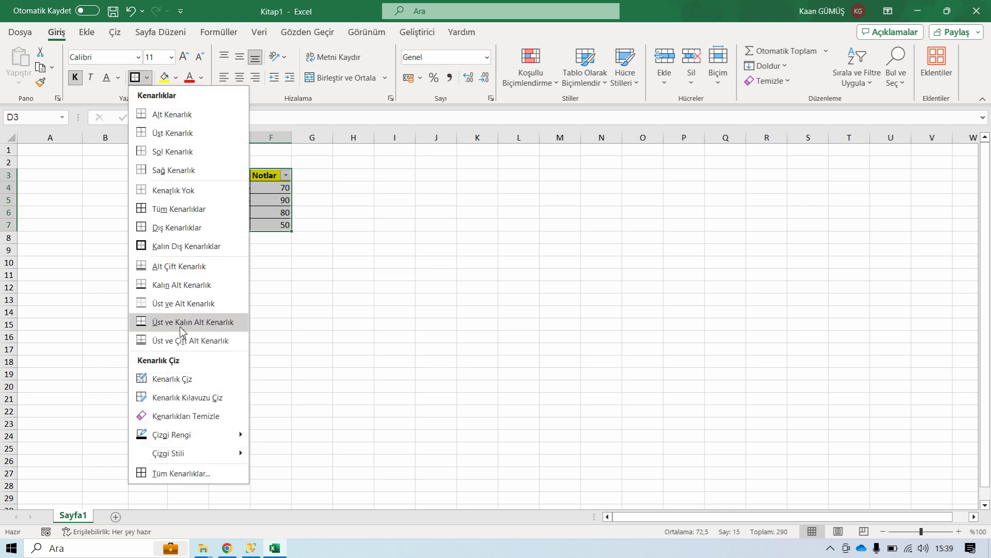
click(186, 191)
click(241, 293)
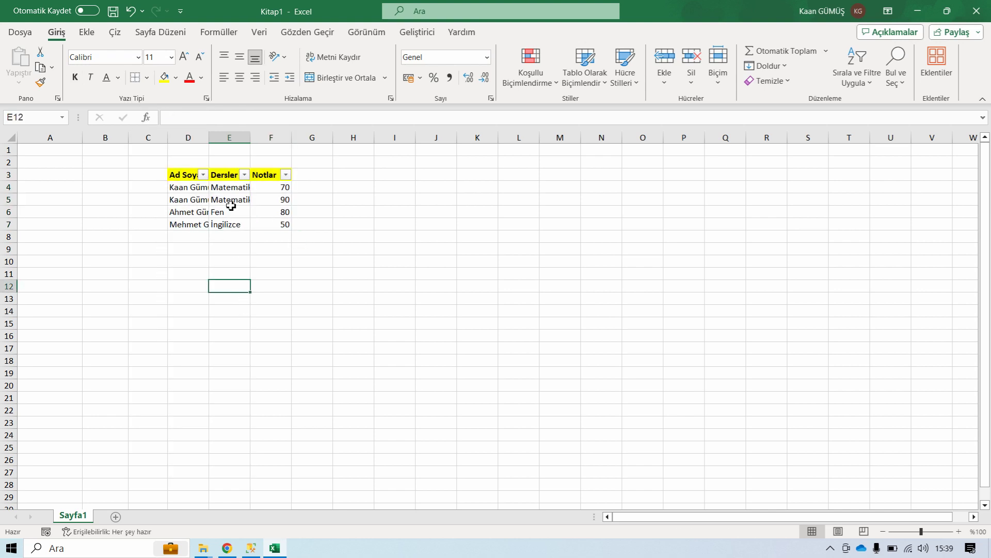
Reselect D3:F7 and apply an outside border around it, then select the whole worksheet
drag(187, 181, 261, 227)
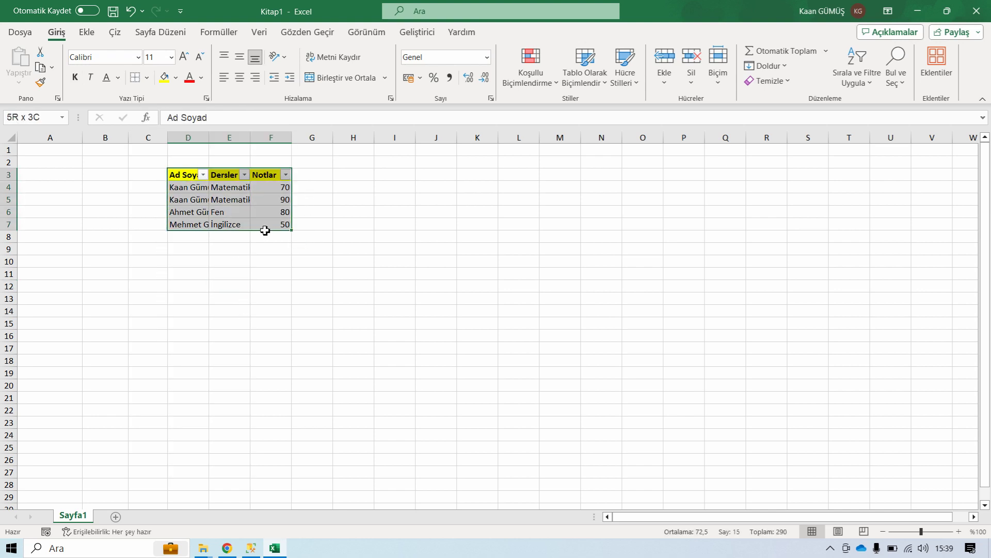
click(147, 79)
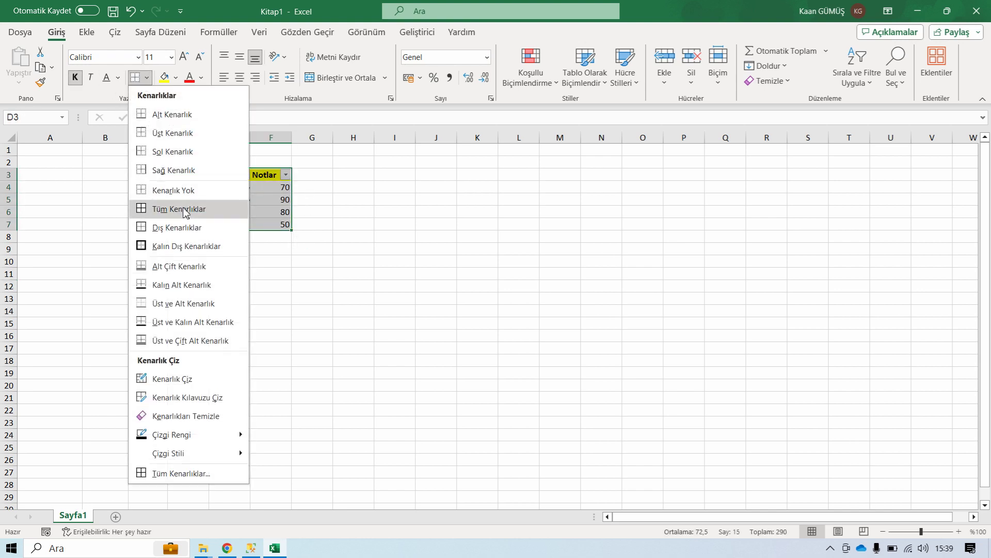
click(177, 227)
click(201, 239)
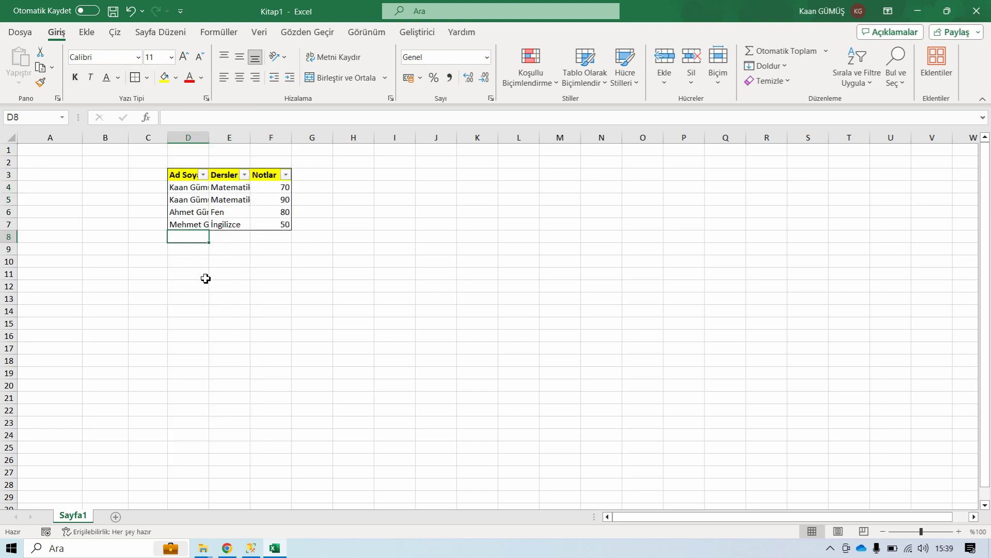
click(16, 139)
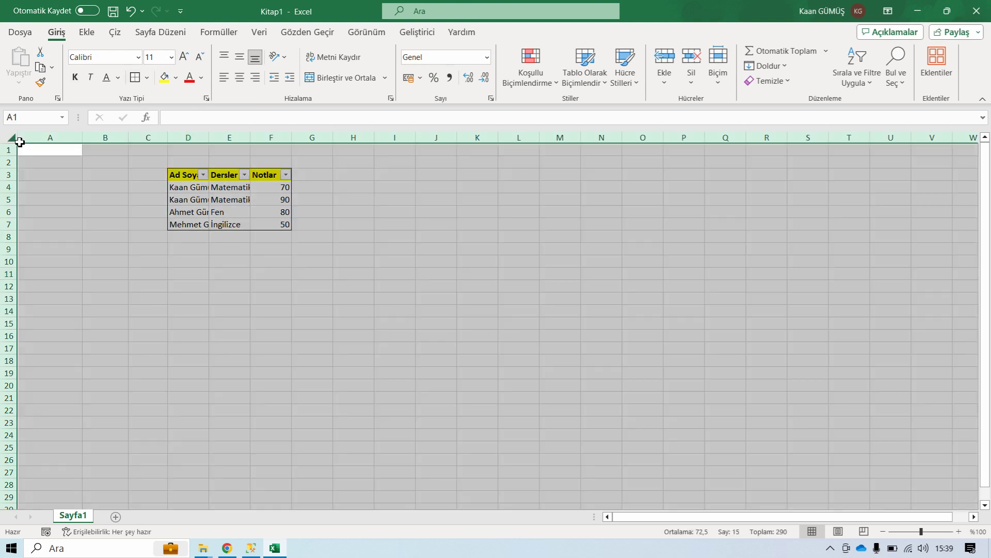
Auto-fit column widths so the full names and subjects in D:F are visible
double_click(85, 139)
click(314, 273)
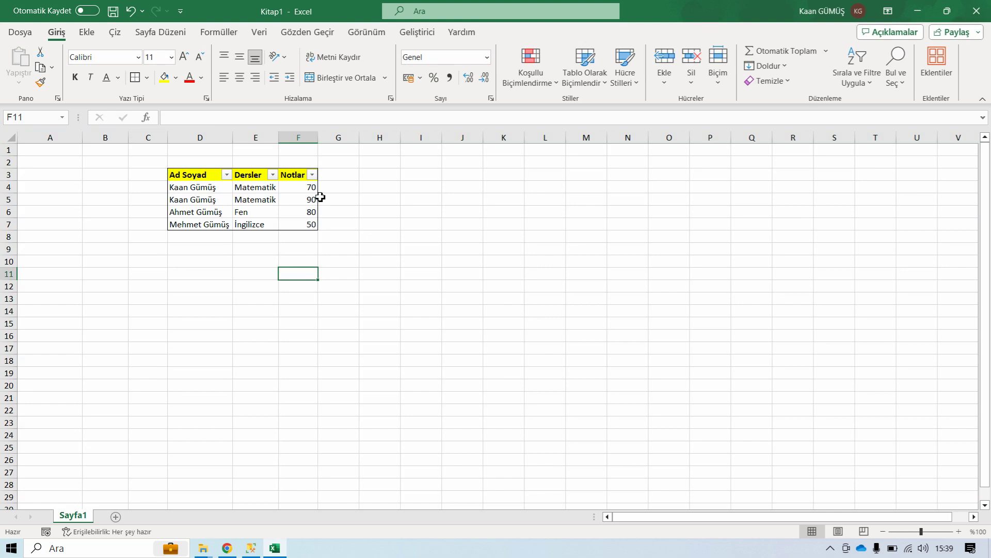
drag(184, 176, 303, 228)
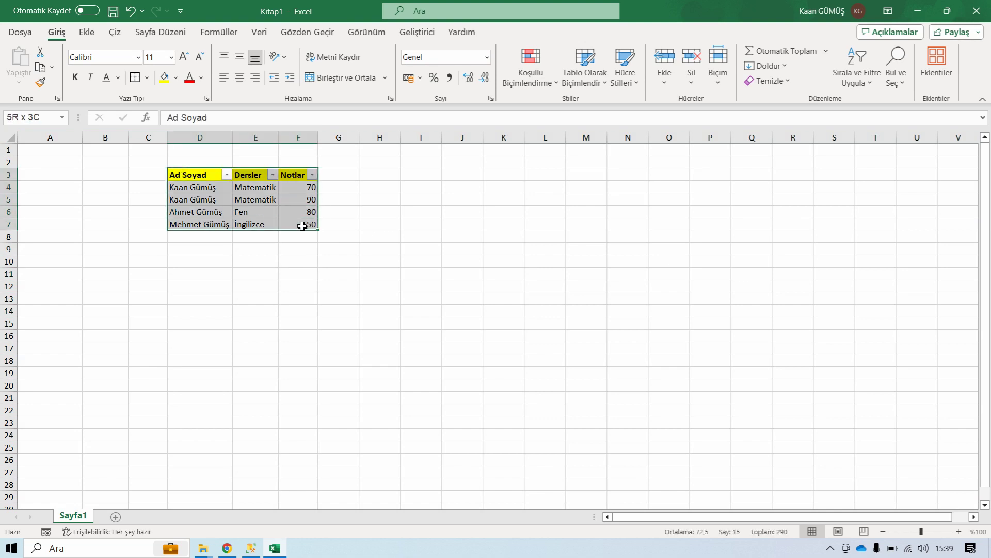
click(199, 175)
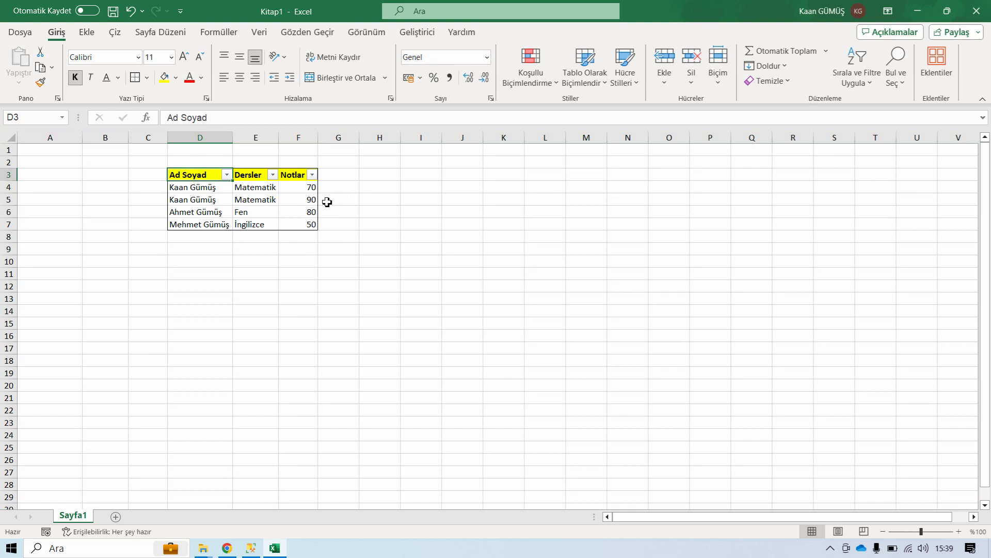
click(262, 279)
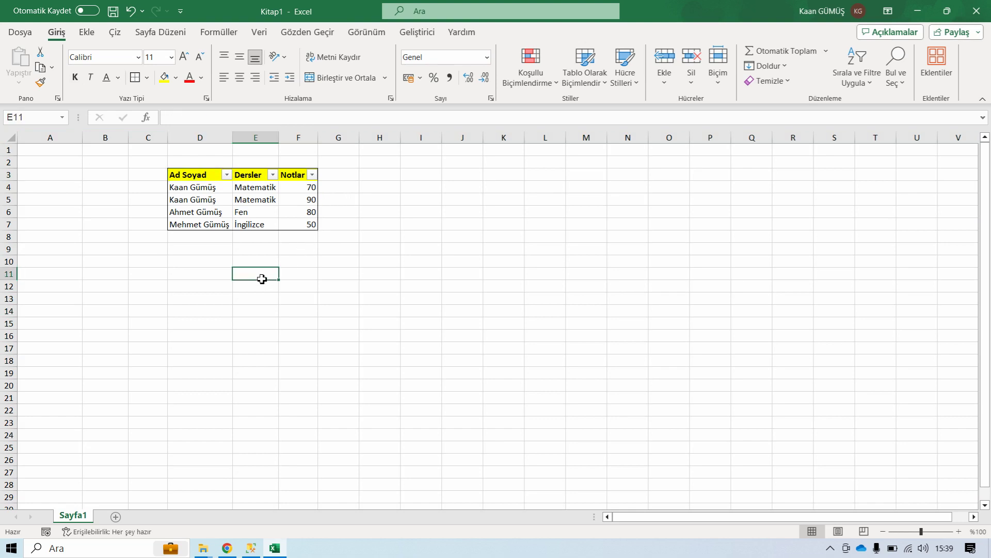
click(196, 250)
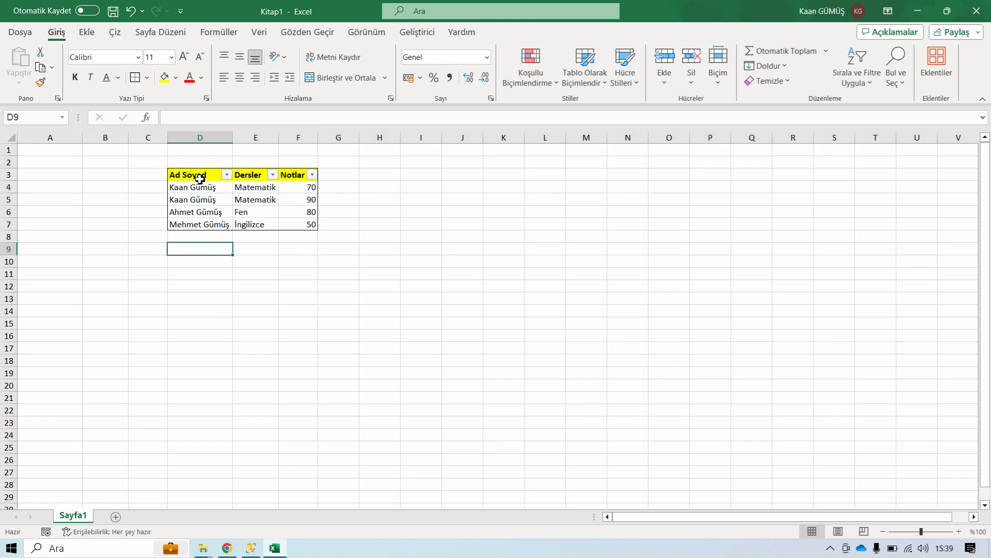
drag(200, 180, 315, 223)
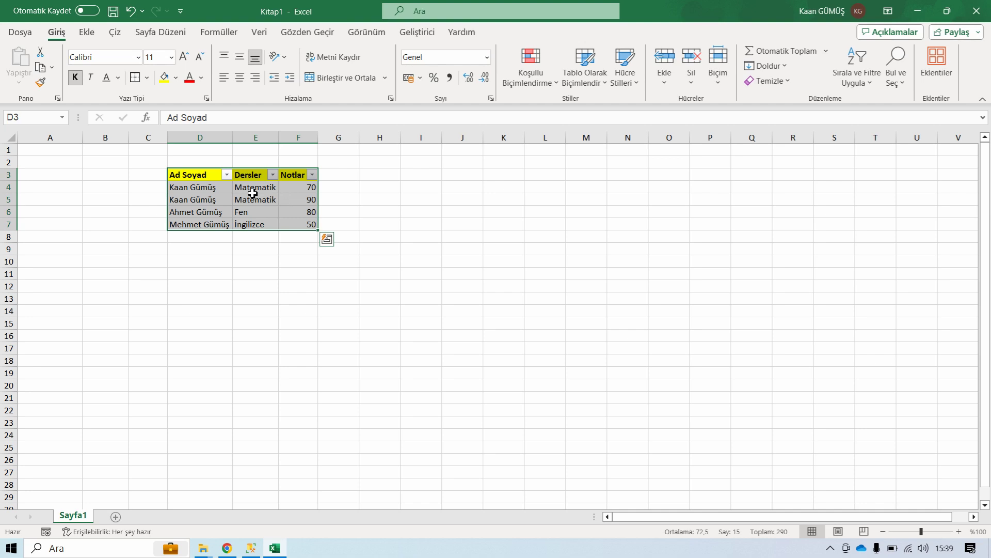
Shade rows D4:F4 and D6:F6 with a light grey fill
drag(229, 193, 310, 189)
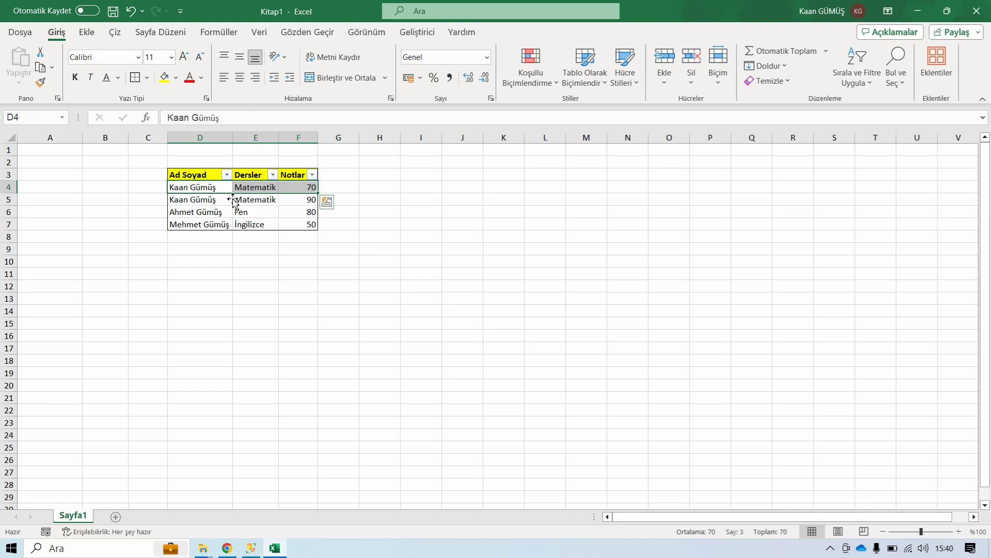
click(176, 78)
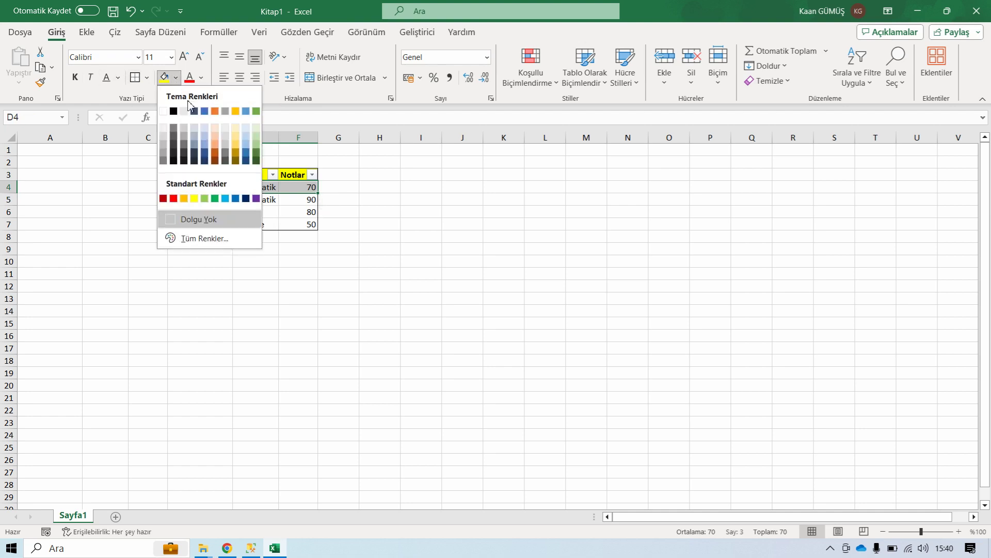
click(166, 143)
drag(204, 212, 296, 213)
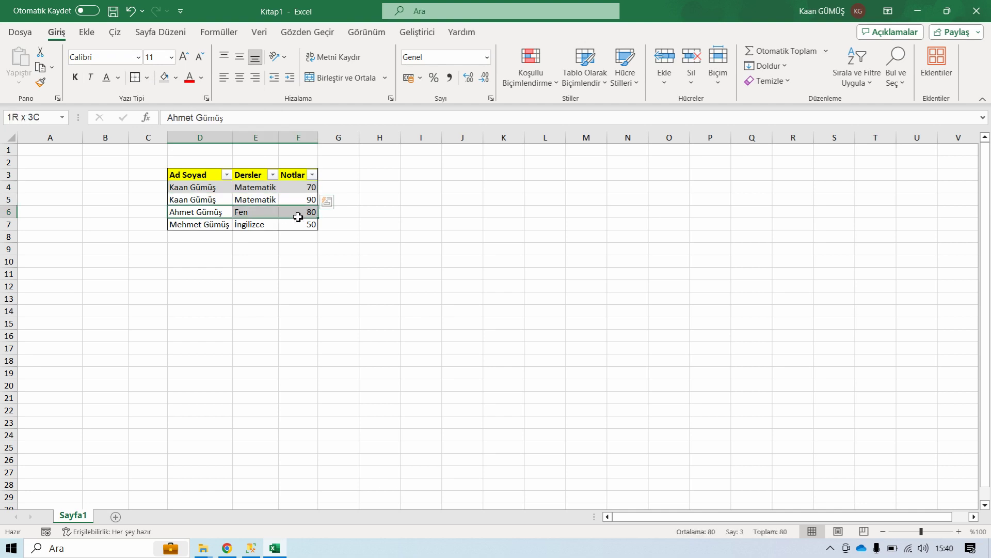
click(165, 77)
click(262, 311)
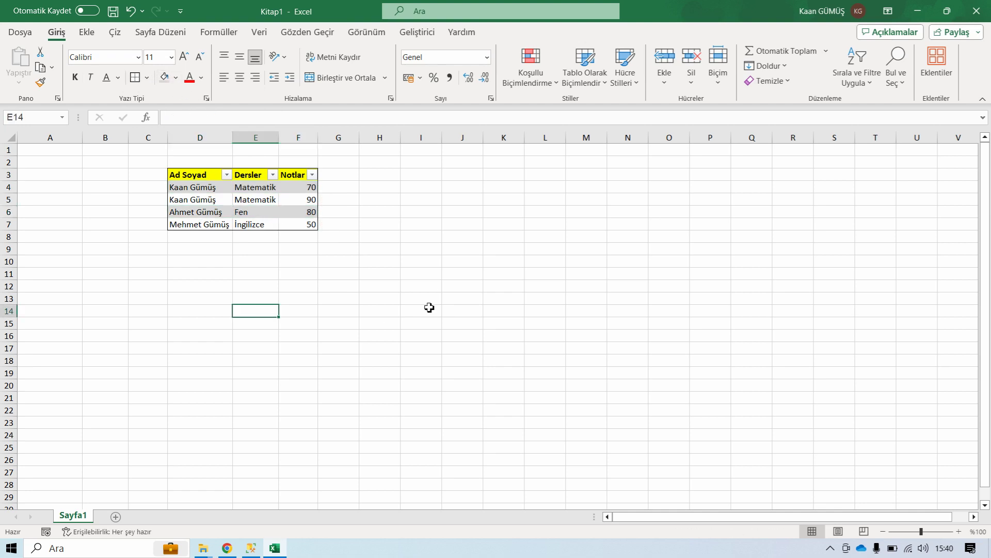
drag(207, 191, 312, 222)
click(314, 225)
key(Down)
key(Down)
key(Down)
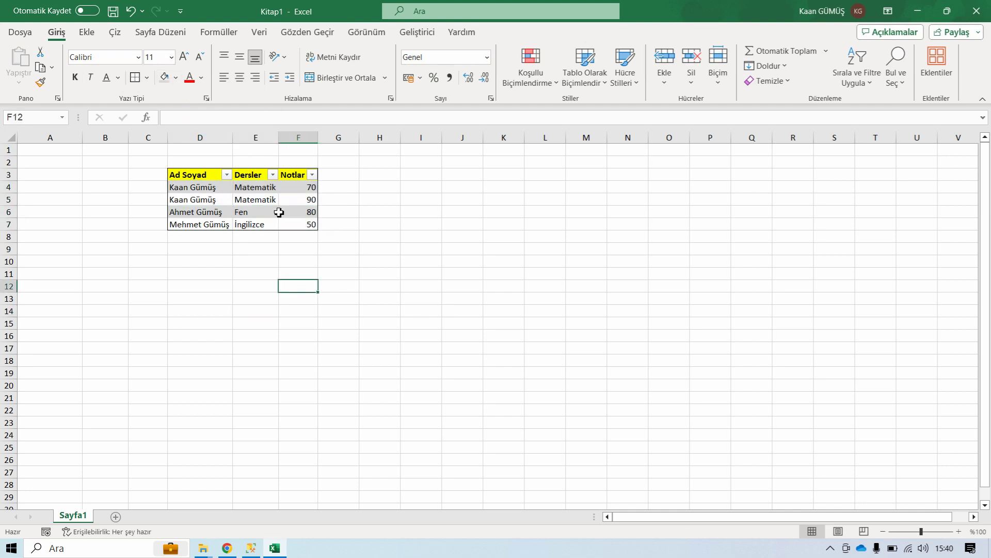
drag(213, 174, 305, 227)
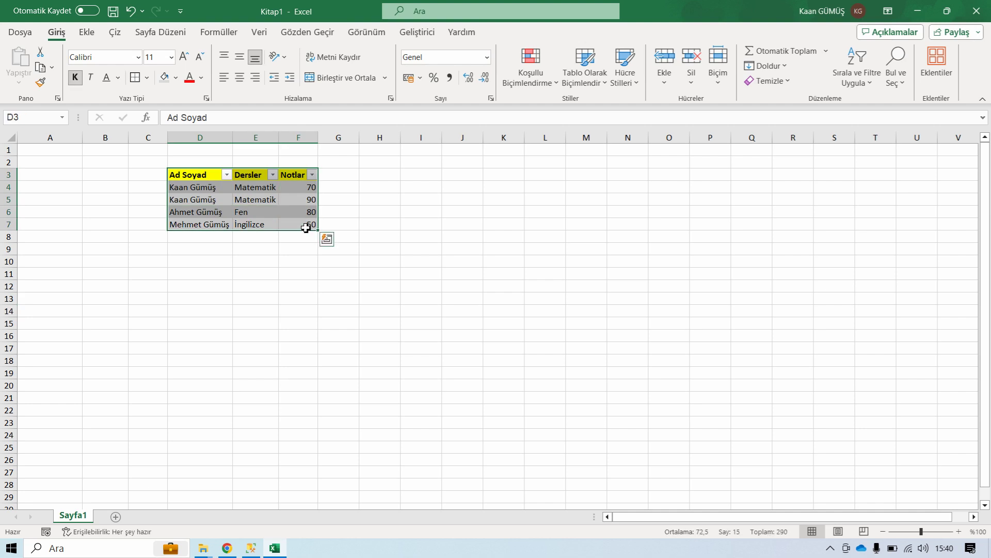
click(390, 175)
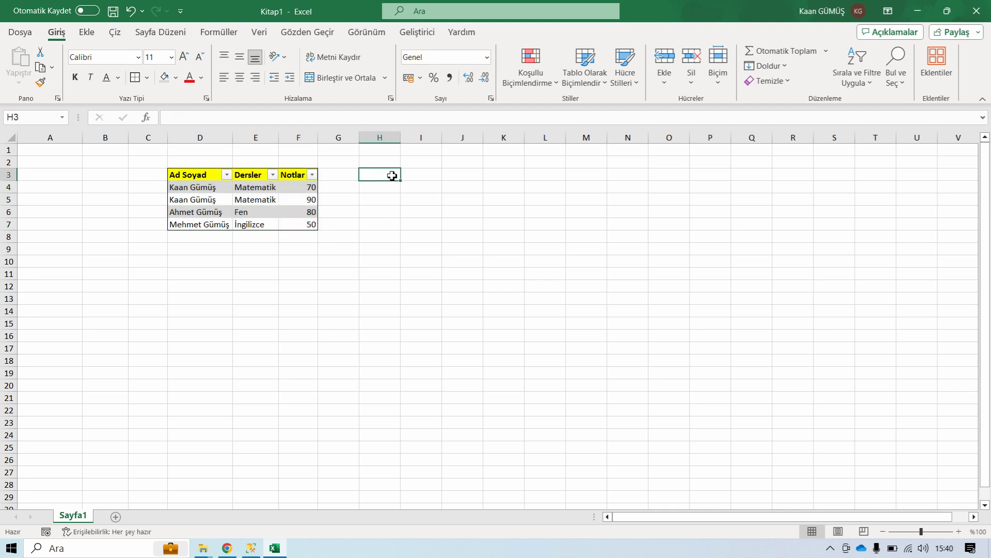
Insert an empty three-column table starting at H3 with headers Sütun1, Sütun2 and Sütun3
click(87, 32)
click(106, 61)
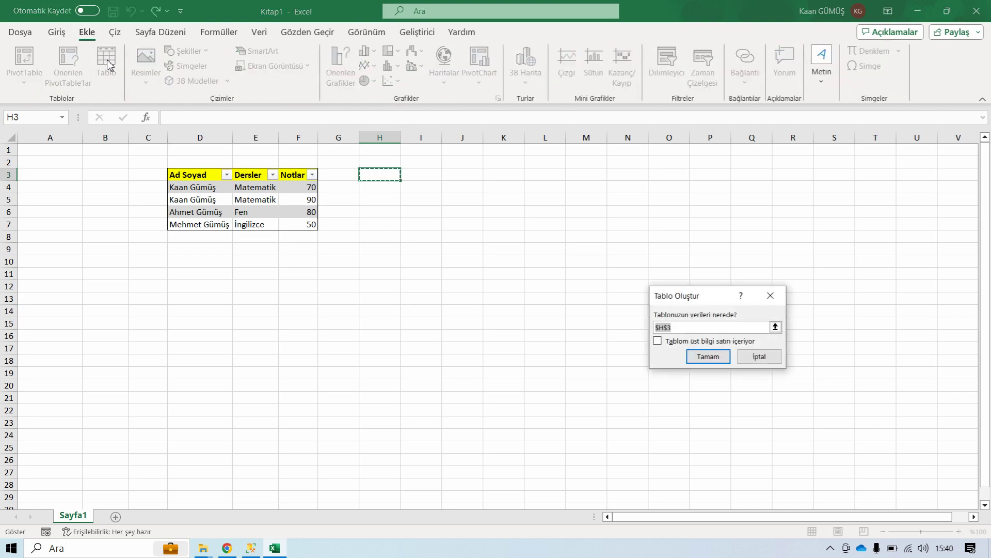
drag(669, 295, 648, 209)
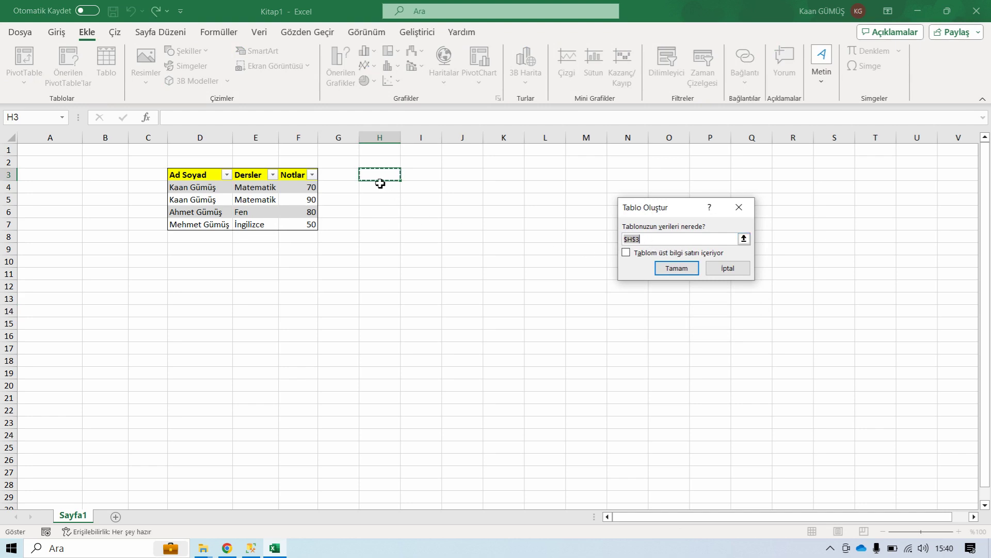
drag(380, 177, 456, 190)
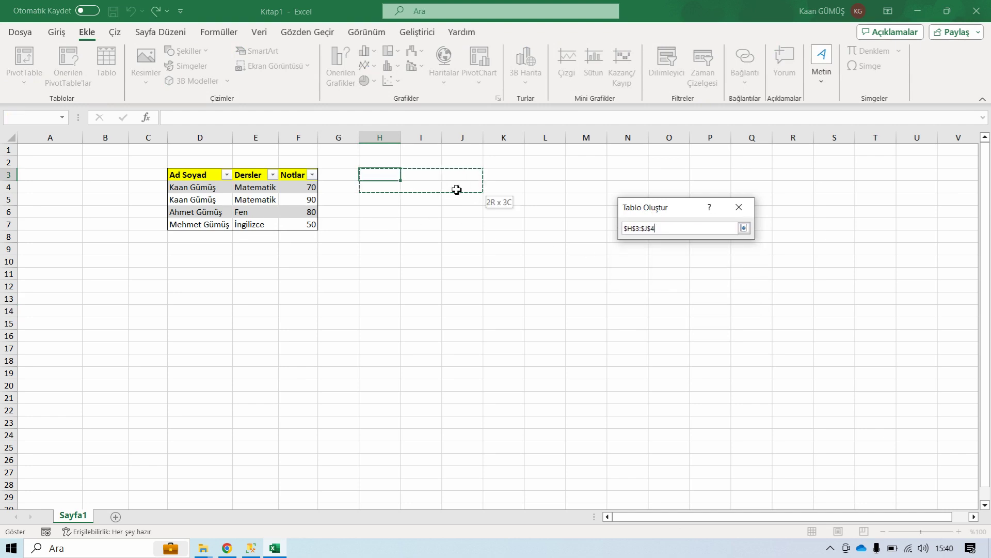
mouse_move(457, 190)
mouse_down()
mouse_move(494, 283)
mouse_move(496, 221)
mouse_move(474, 228)
mouse_up()
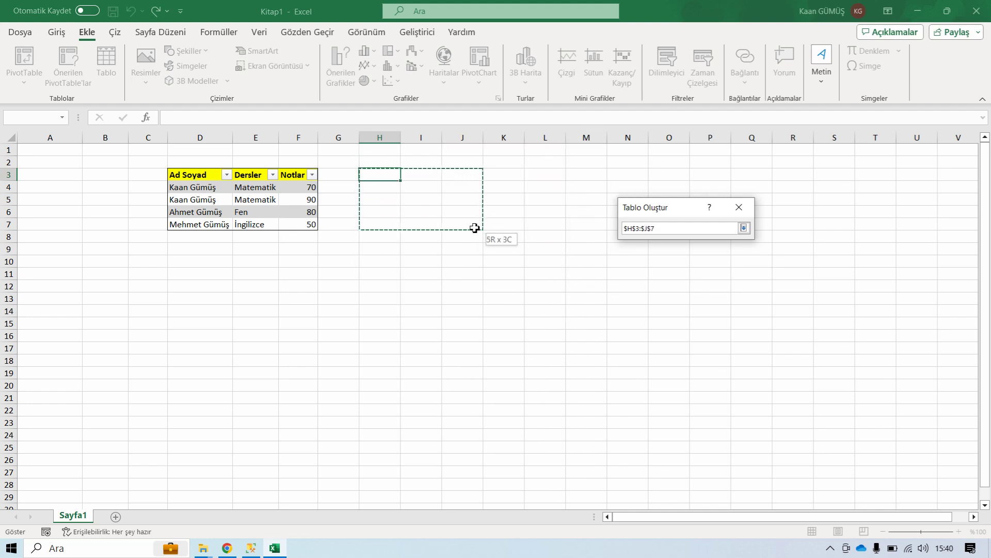
drag(475, 228, 475, 228)
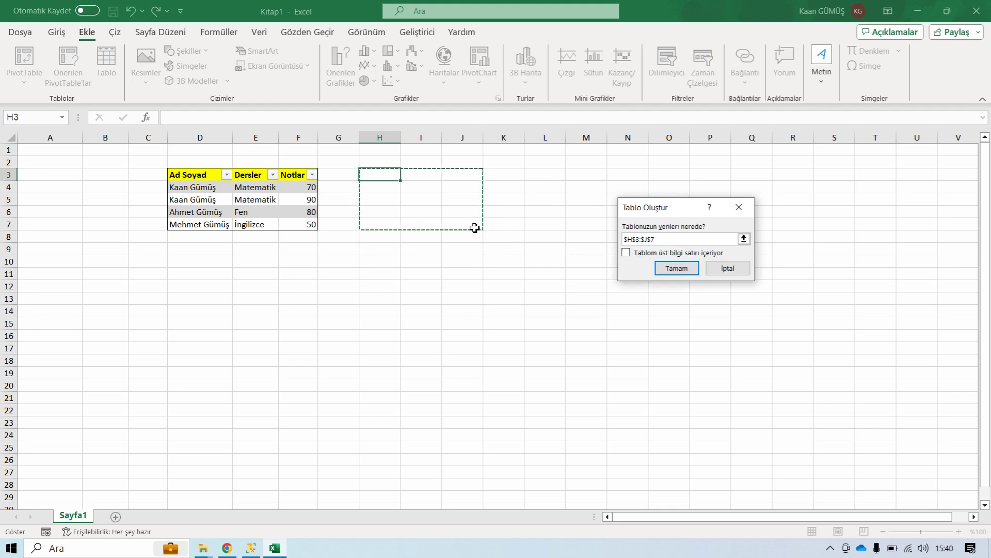
click(677, 268)
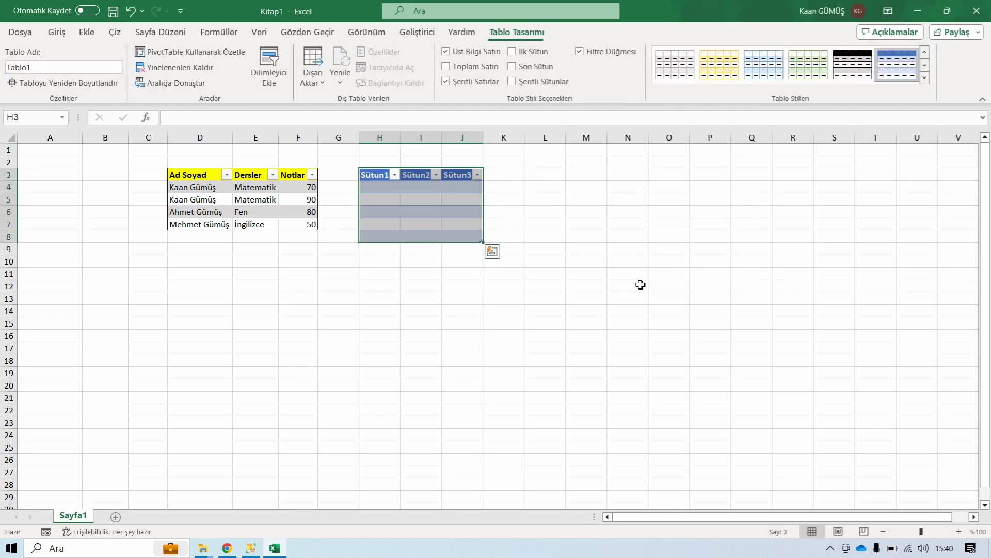
click(532, 203)
mouse_move(377, 179)
mouse_down()
mouse_move(456, 191)
mouse_move(466, 233)
mouse_up()
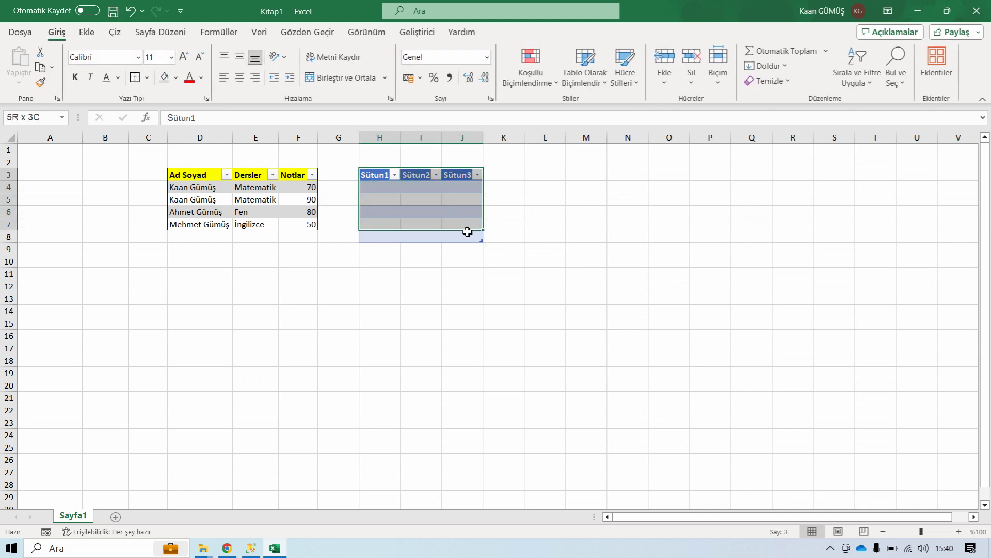
Copy the grade data D3:F7 into the new table at H3 and auto-fit column H
click(463, 248)
mouse_move(209, 179)
mouse_down()
mouse_move(265, 190)
mouse_move(304, 228)
mouse_up()
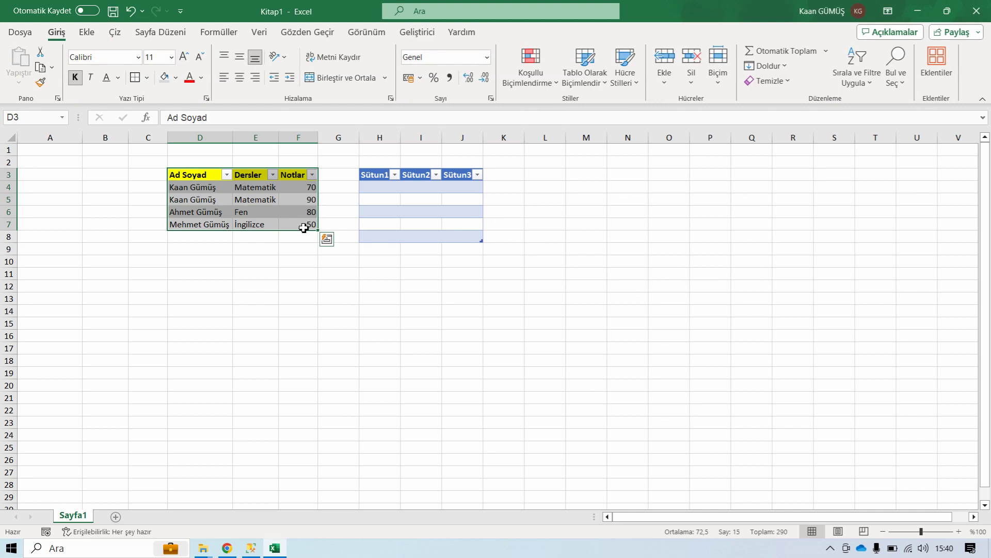
key(ctrl+c)
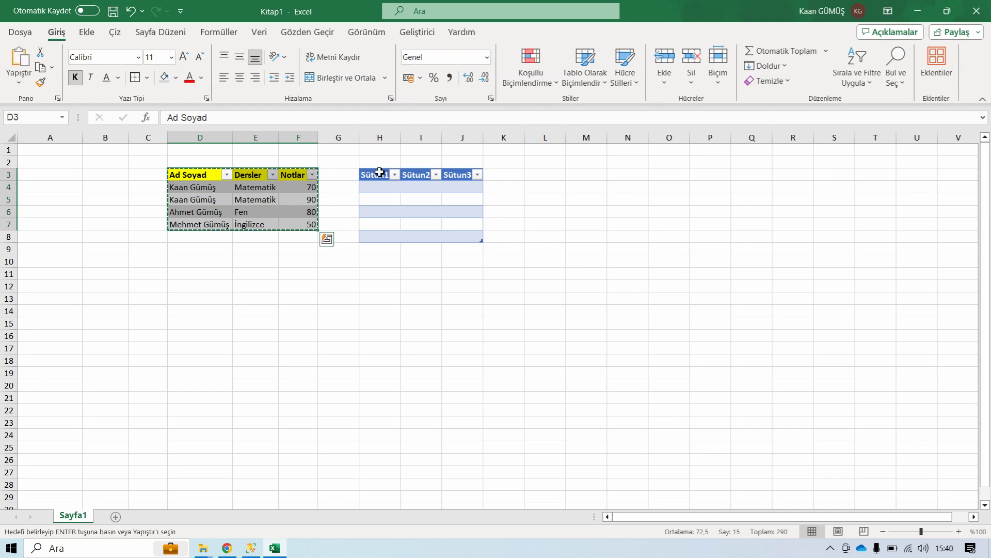
click(380, 172)
right_click(377, 174)
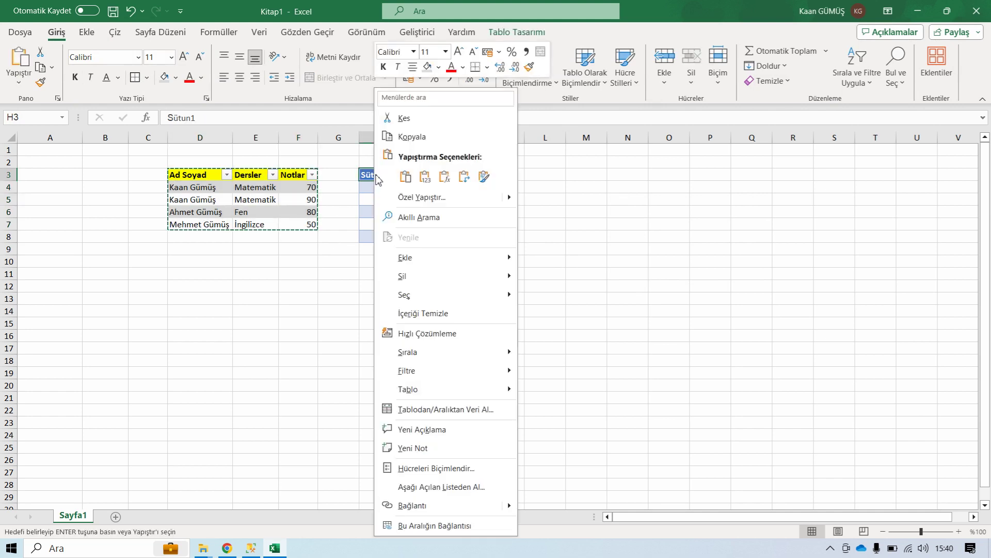
click(426, 179)
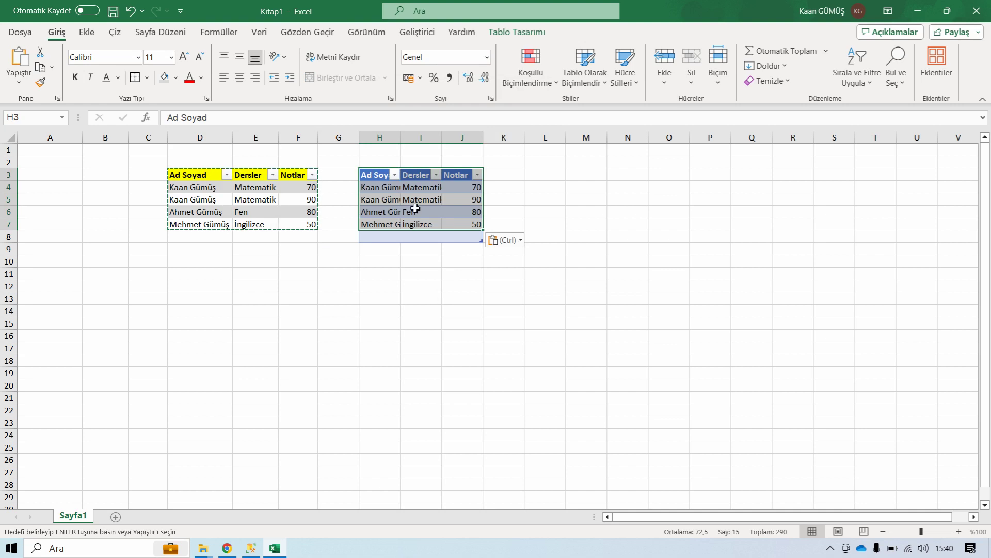
double_click(401, 139)
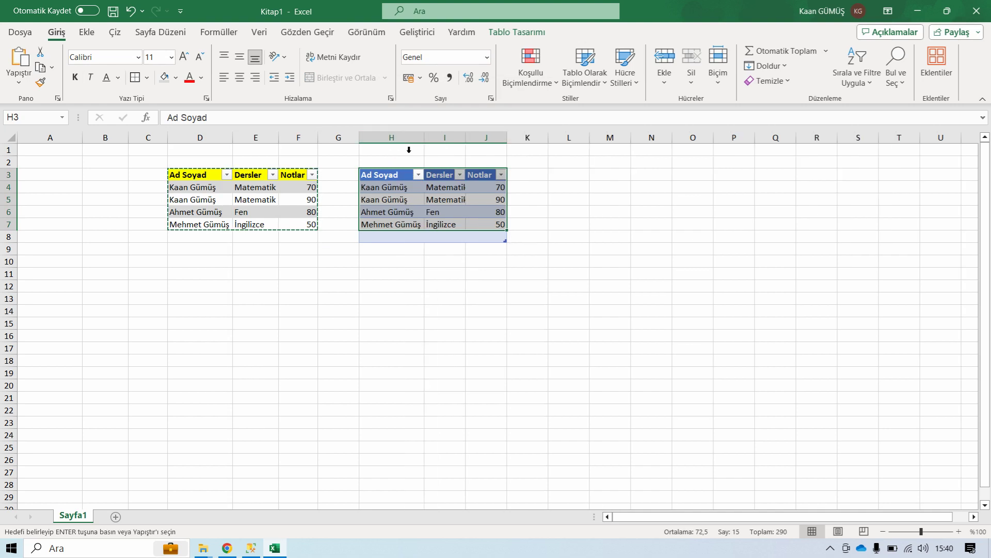
Resize the new table so it ends at row 7, dropping the empty row
click(488, 279)
click(407, 178)
click(447, 181)
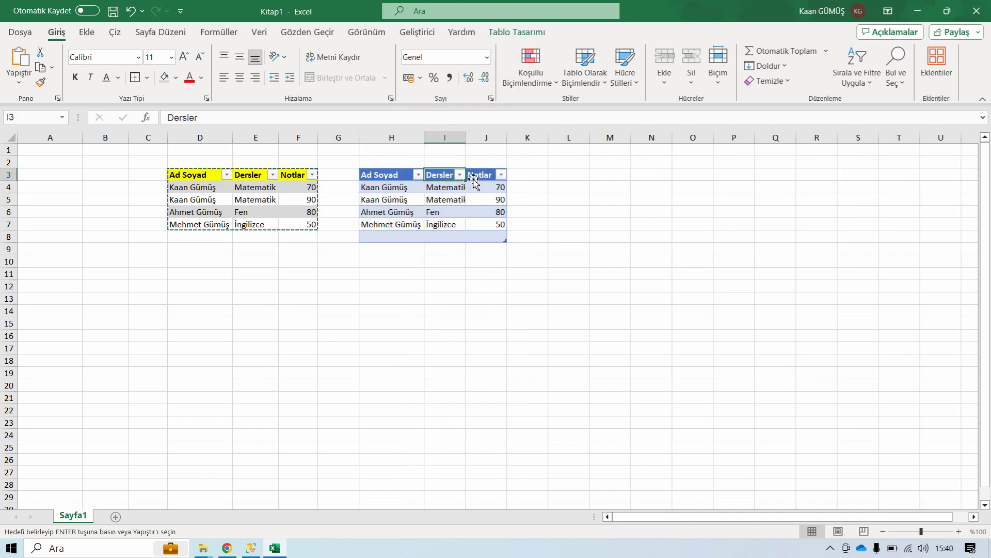
click(487, 178)
click(401, 241)
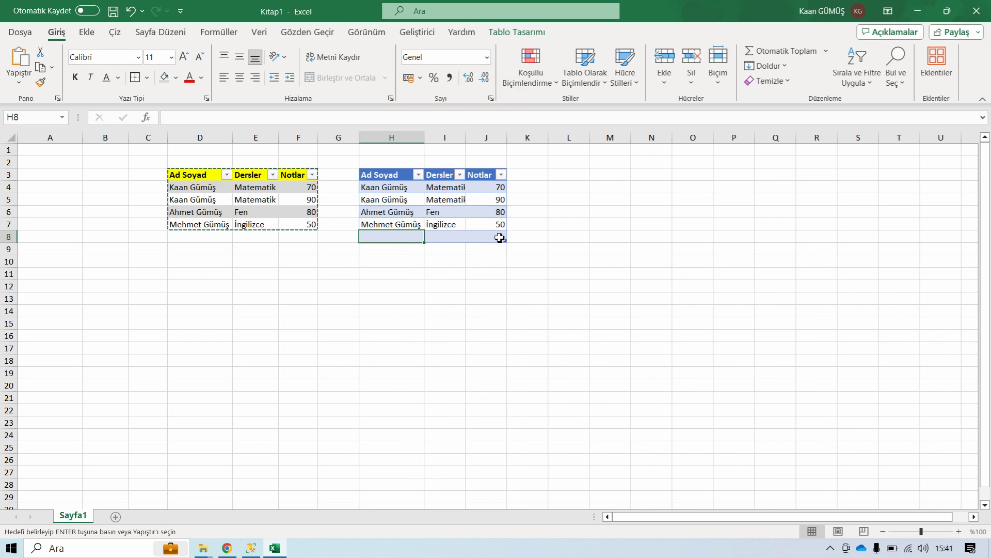
drag(515, 249, 515, 237)
click(504, 289)
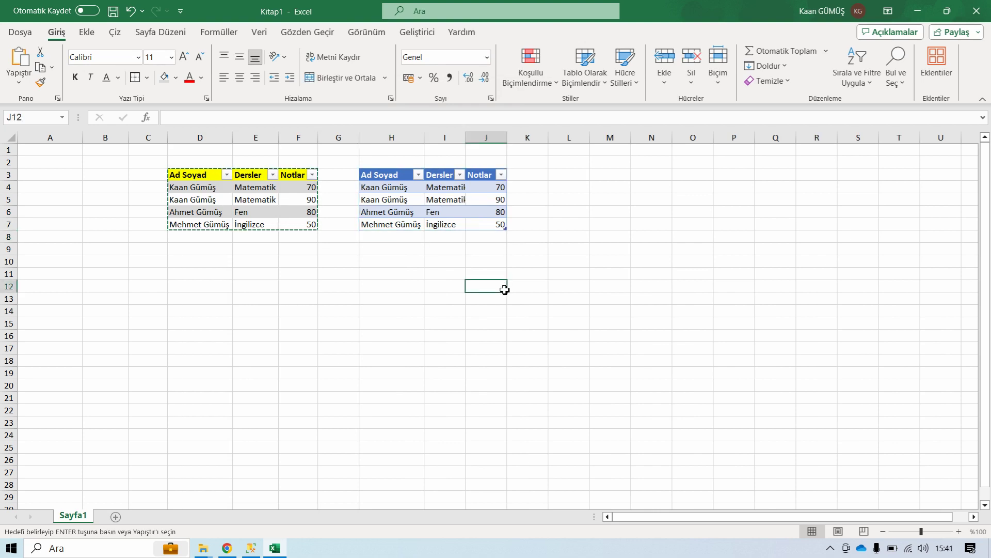
click(539, 180)
click(402, 240)
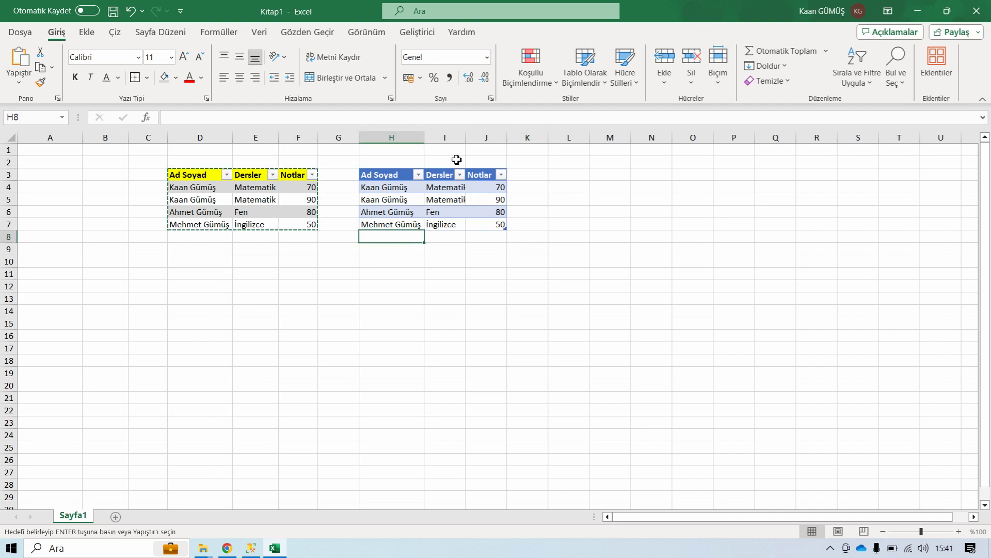
Enter a new row 8 with the student's name, course Fen and grade 70
text(Hüseyin Gümüş)
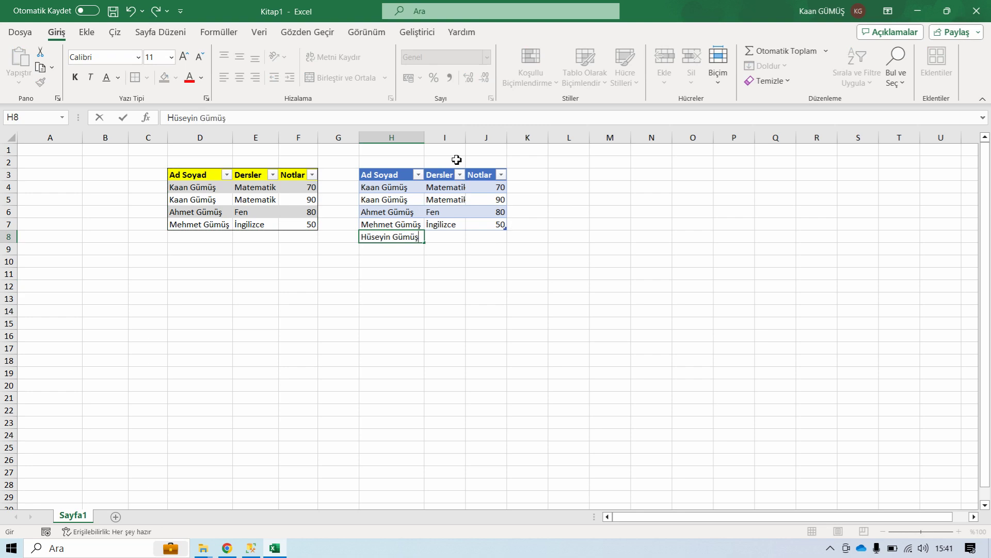
key(Tab)
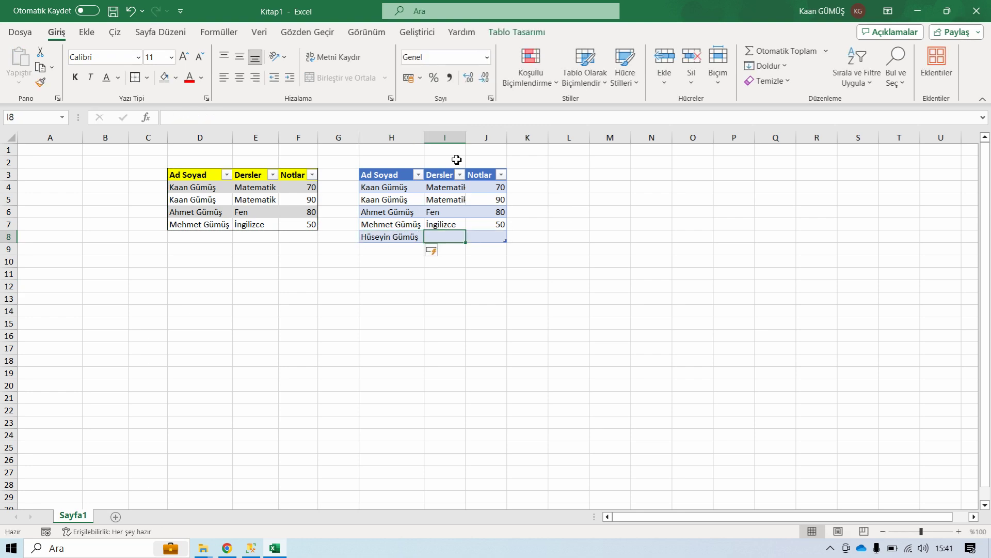
text(Fen)
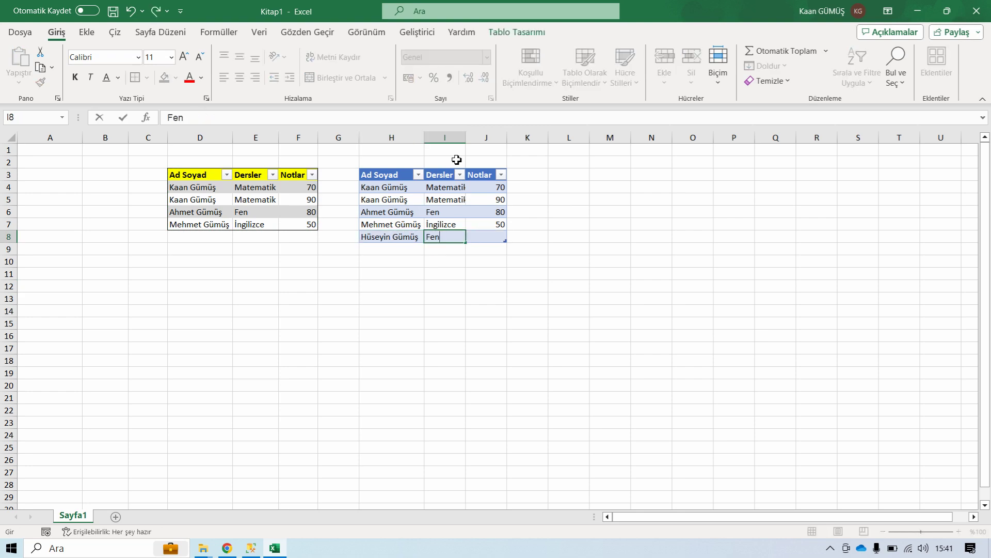
key(Tab)
text(70)
key(Return)
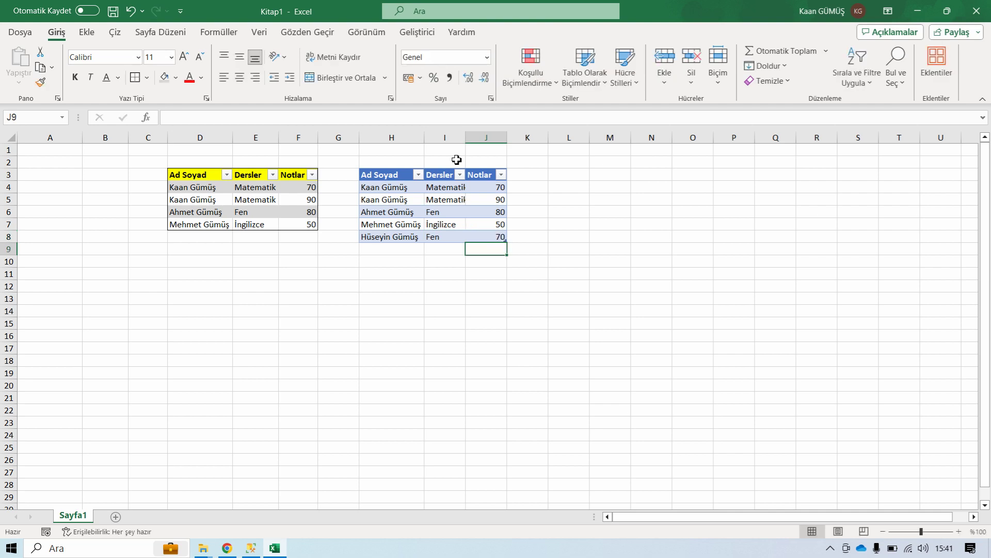
Check that the right table now extends to include the new row 8
click(411, 241)
click(492, 241)
click(381, 250)
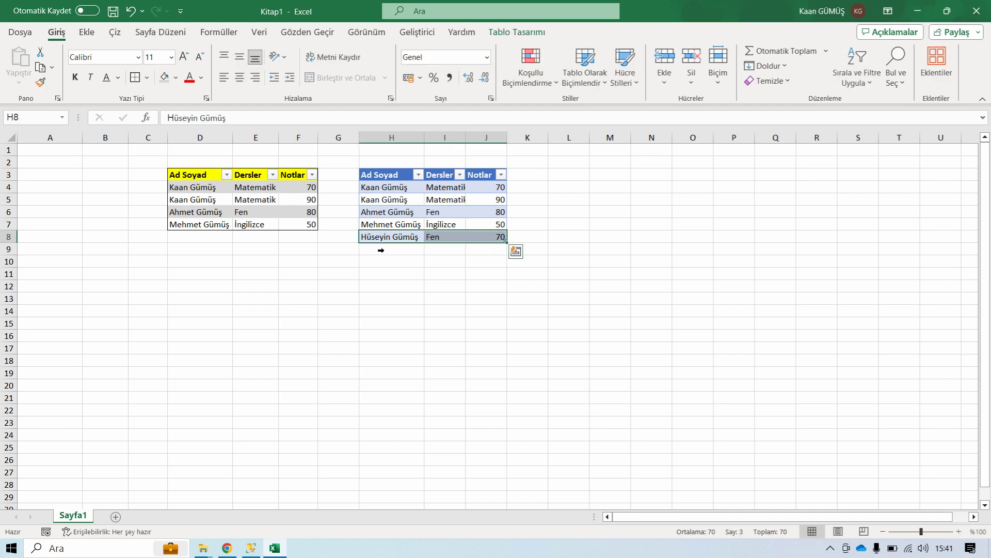
drag(392, 274, 392, 284)
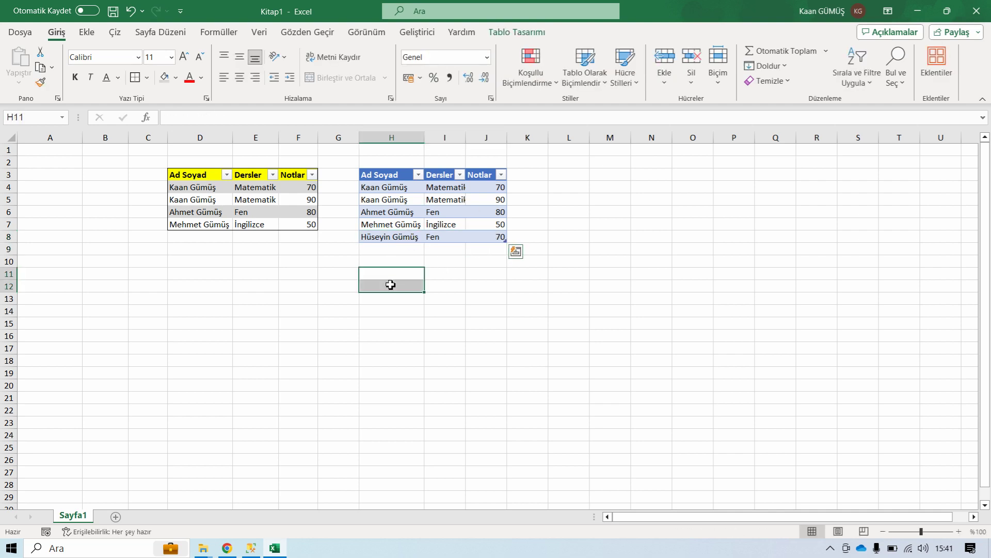
drag(386, 177, 491, 239)
click(491, 239)
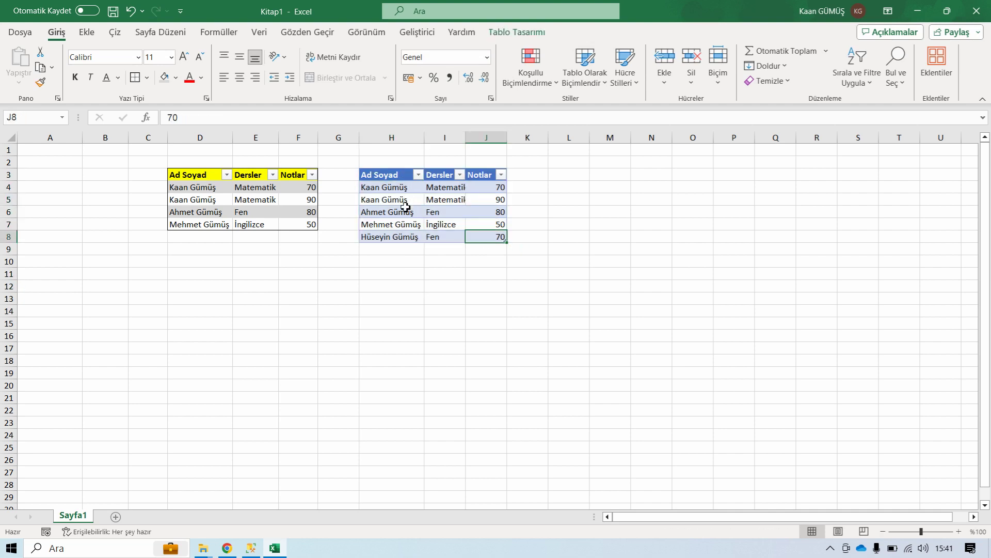
click(405, 201)
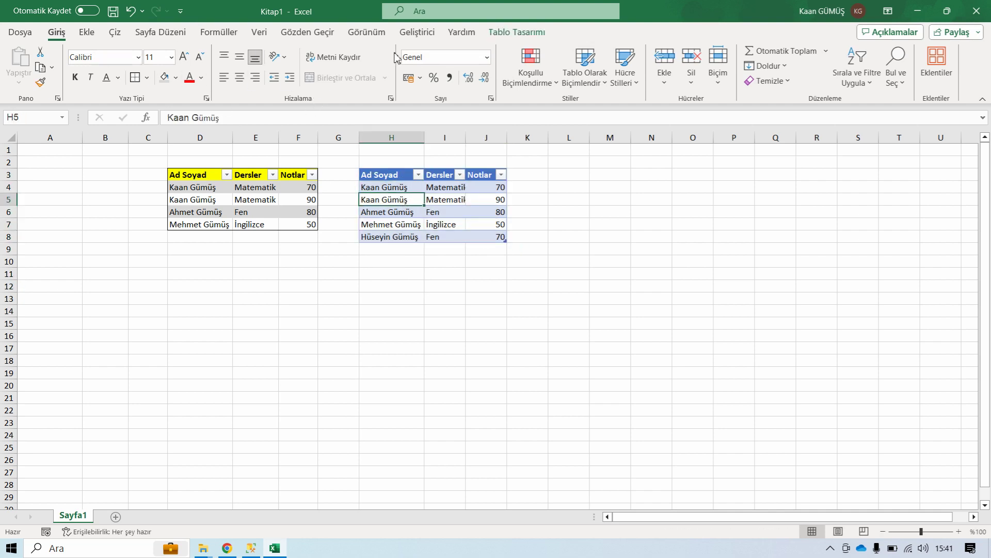
Preview yellow, green and black table styles on the right table
click(516, 32)
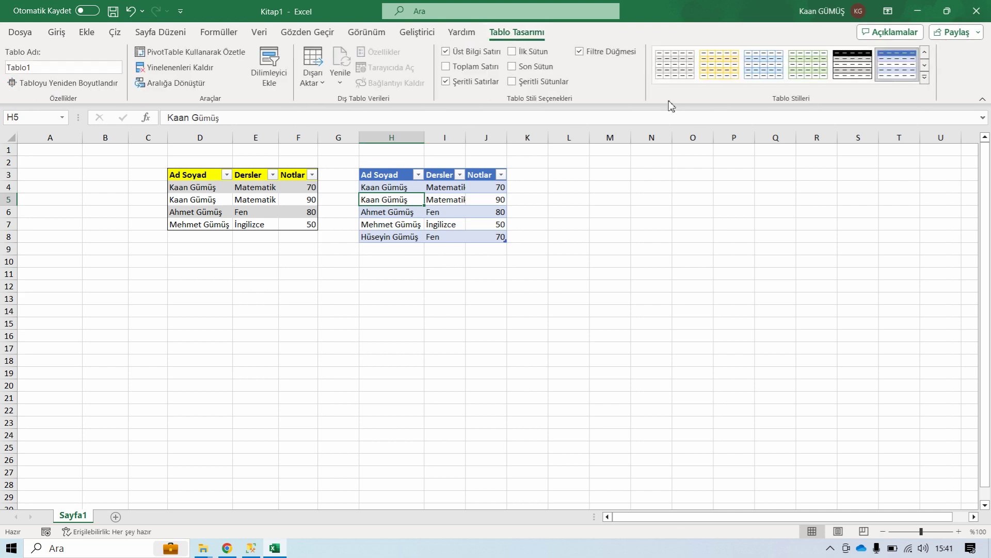
click(718, 64)
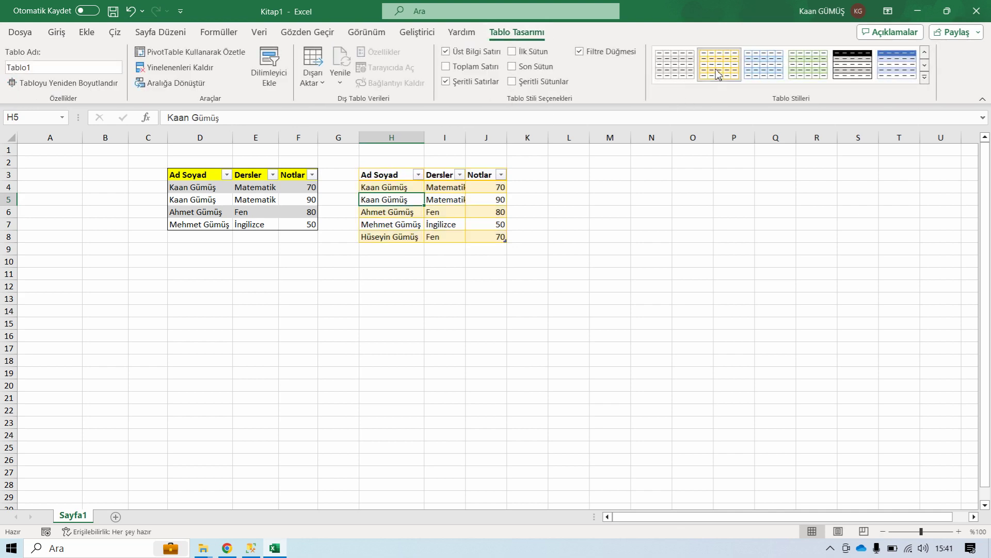
click(806, 66)
click(853, 65)
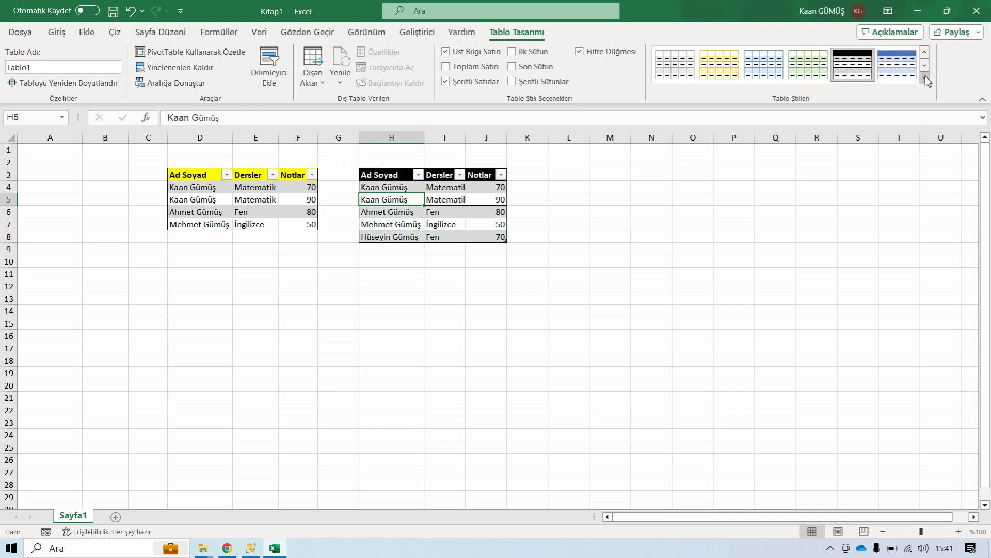
Apply the green-header style with light-blue banded rows from the full style gallery
click(925, 77)
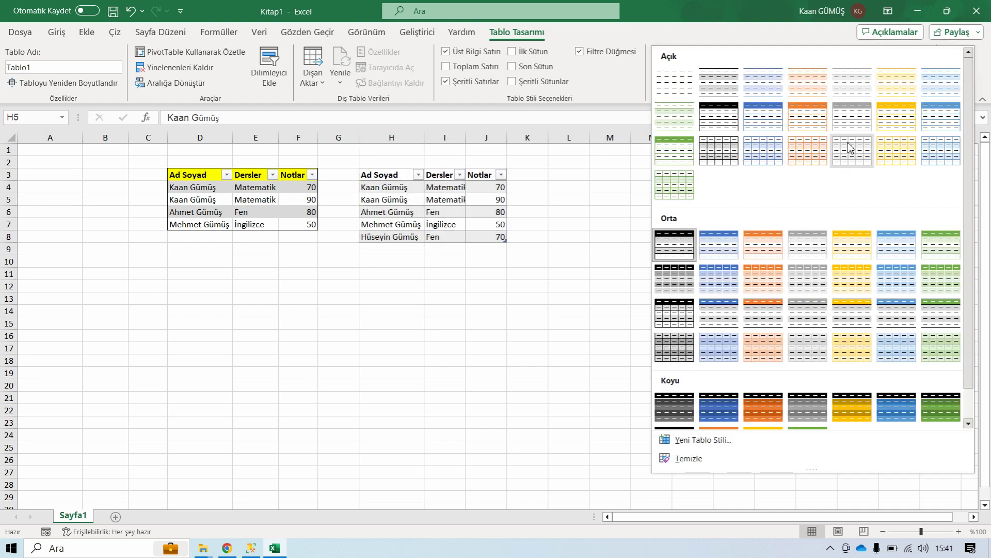
click(824, 34)
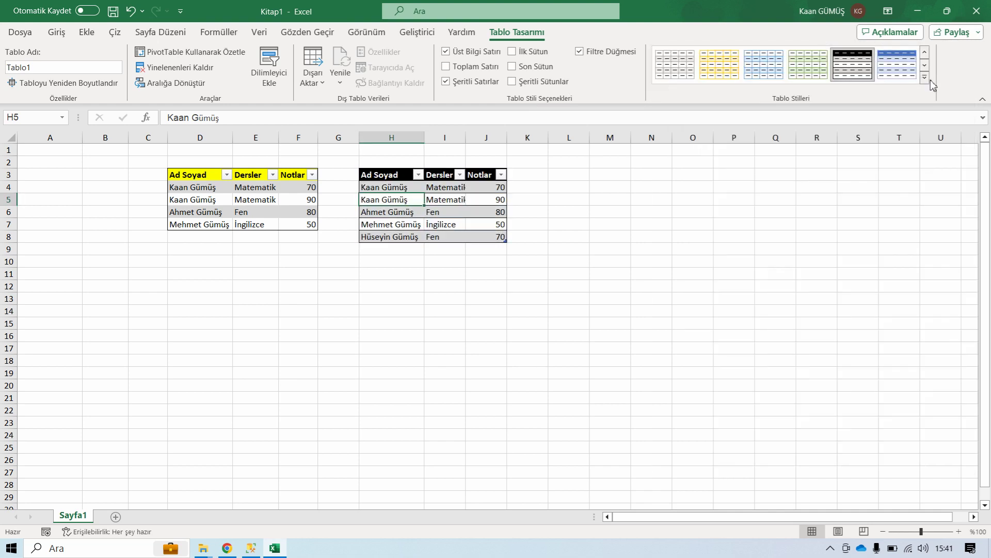
click(926, 80)
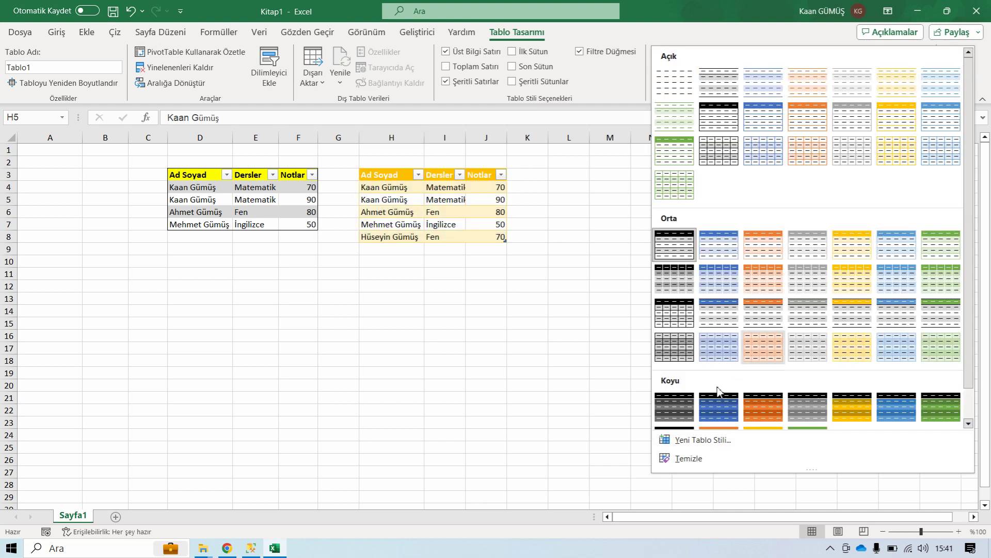
scroll(748, 408, down, 1)
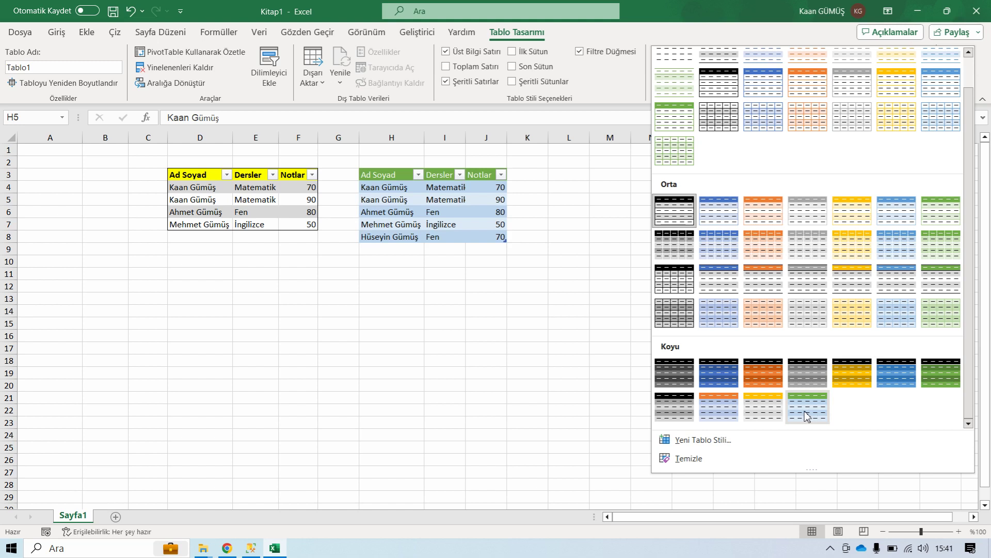
click(809, 416)
click(602, 277)
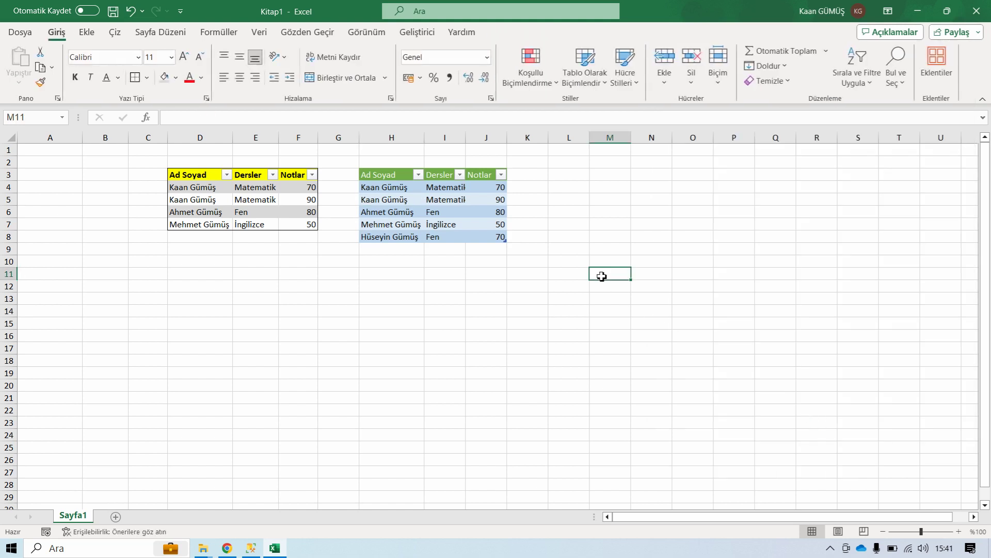
click(397, 179)
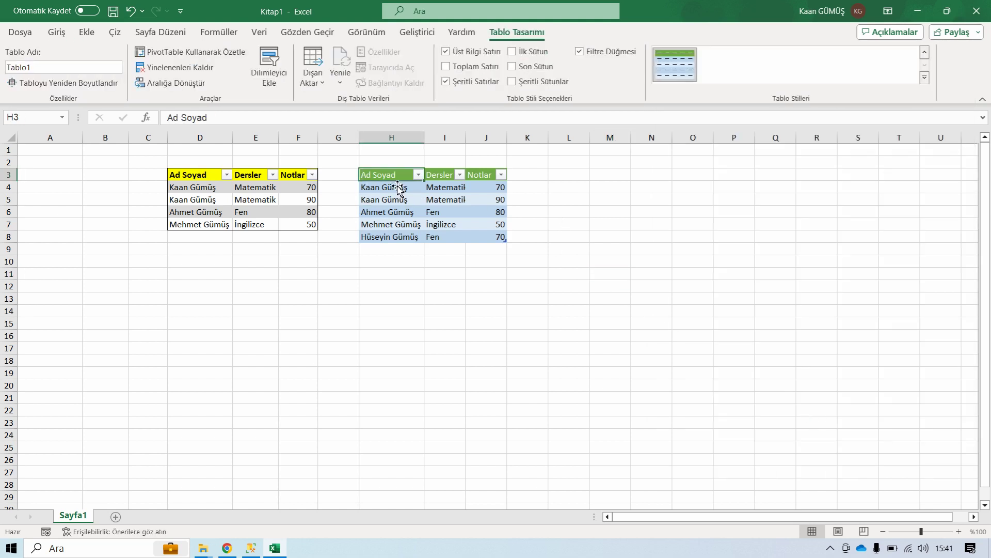